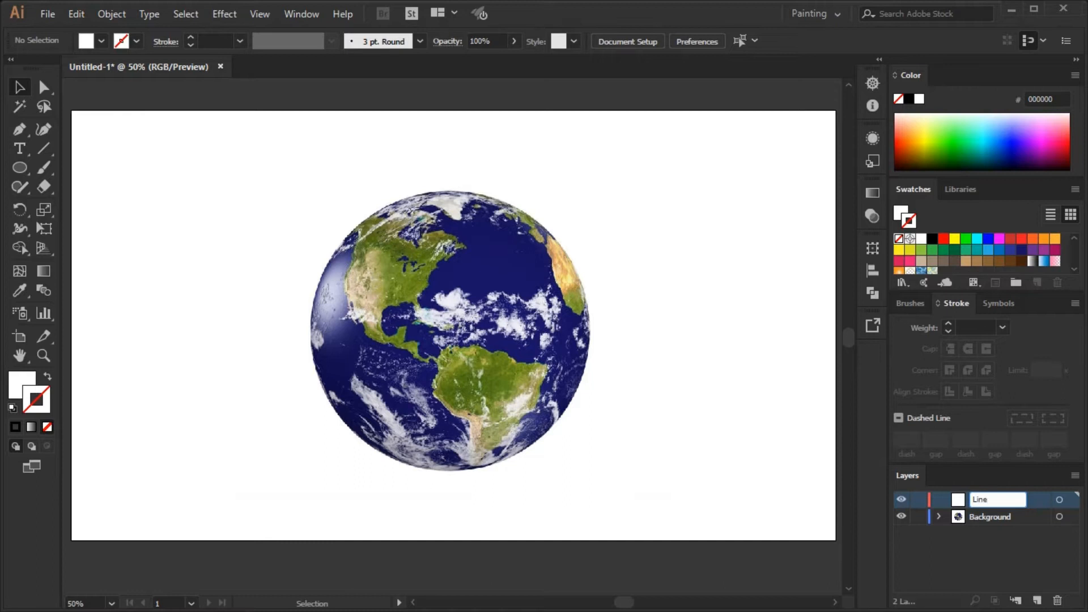
Lock the Background layer and draw a circle about 706 px wide over the globe on the Line layer.
left_click(19, 167)
left_click(919, 516)
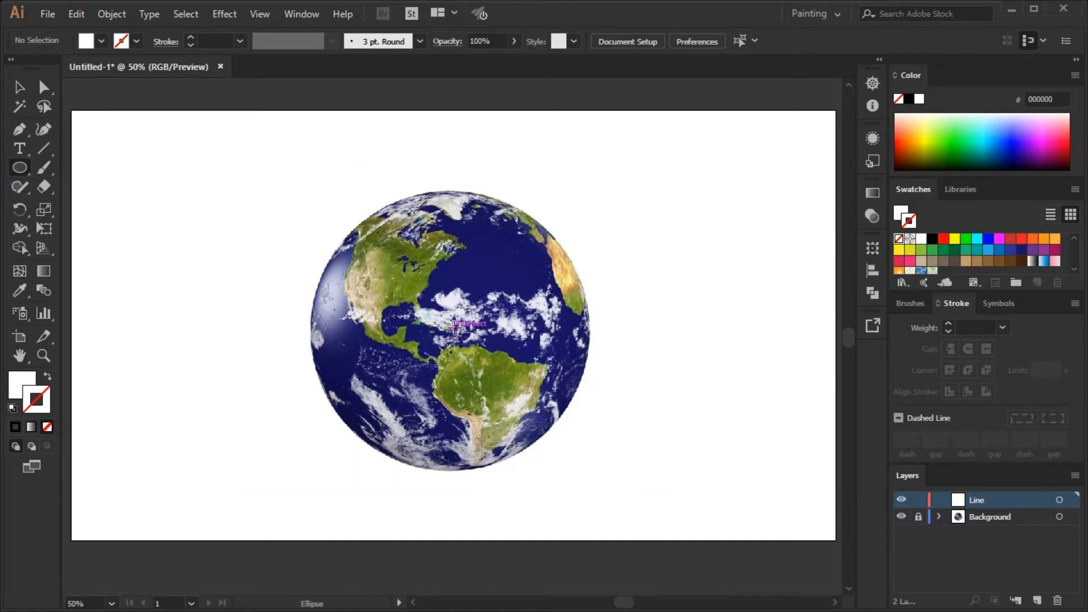
left_click_drag(452, 328, 591, 424)
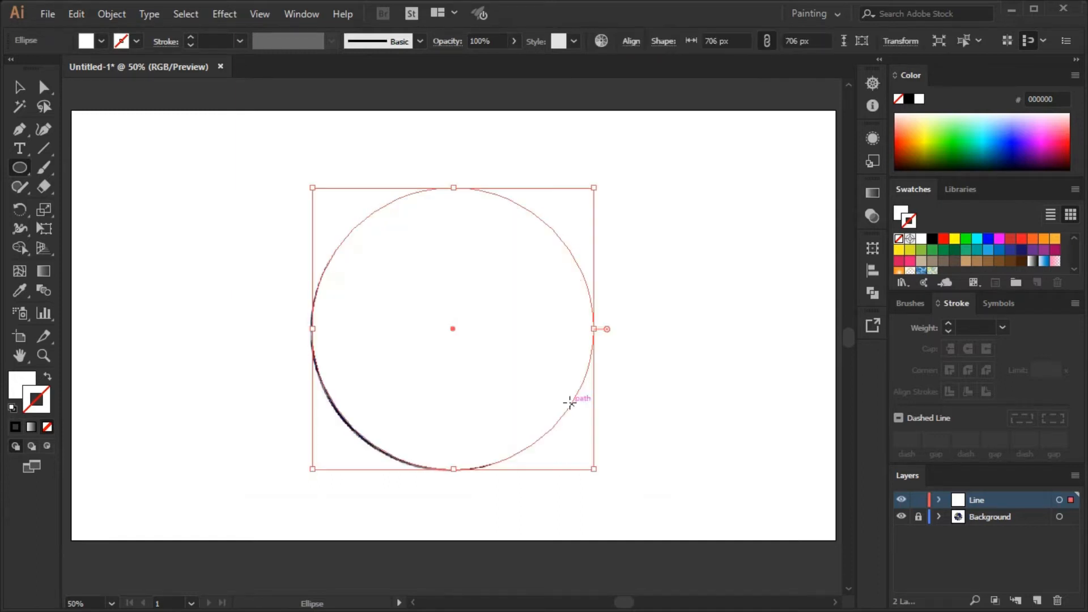
Give the circle no fill and a black stroke, and nudge it into alignment with the globe's edge.
left_click(899, 213)
left_click(899, 239)
left_click(912, 224)
left_click(931, 240)
key("Left")
key("Left")
key("Left")
key("Left")
key("Left")
key("Left")
key("Down")
key("Down")
key("Down")
key("Down")
key("Down")
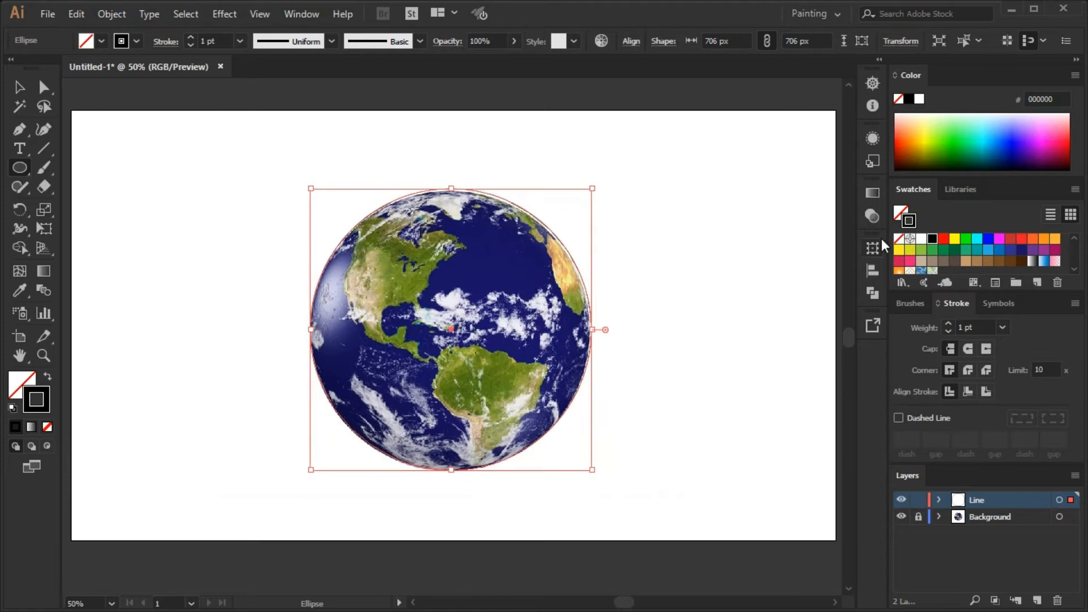
Set the circle's stroke weight to 10 pt and deselect it.
left_click(20, 88)
left_click(169, 114)
left_click(590, 327)
left_click(1003, 327)
left_click(1017, 179)
left_click(749, 302)
left_click(590, 327)
left_click(1003, 327)
left_click(1043, 141)
left_click(656, 308)
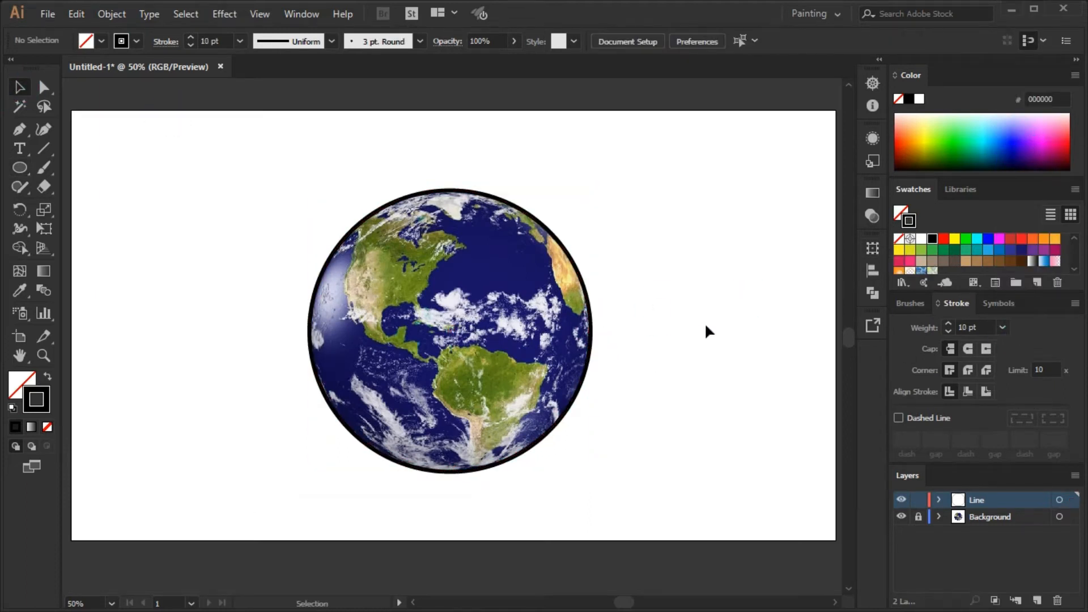
With a 1 pt stroke, trace the Pacific coast of North and Central America with the Pen tool, starting outside the circle.
left_click(1002, 327)
left_click(1021, 55)
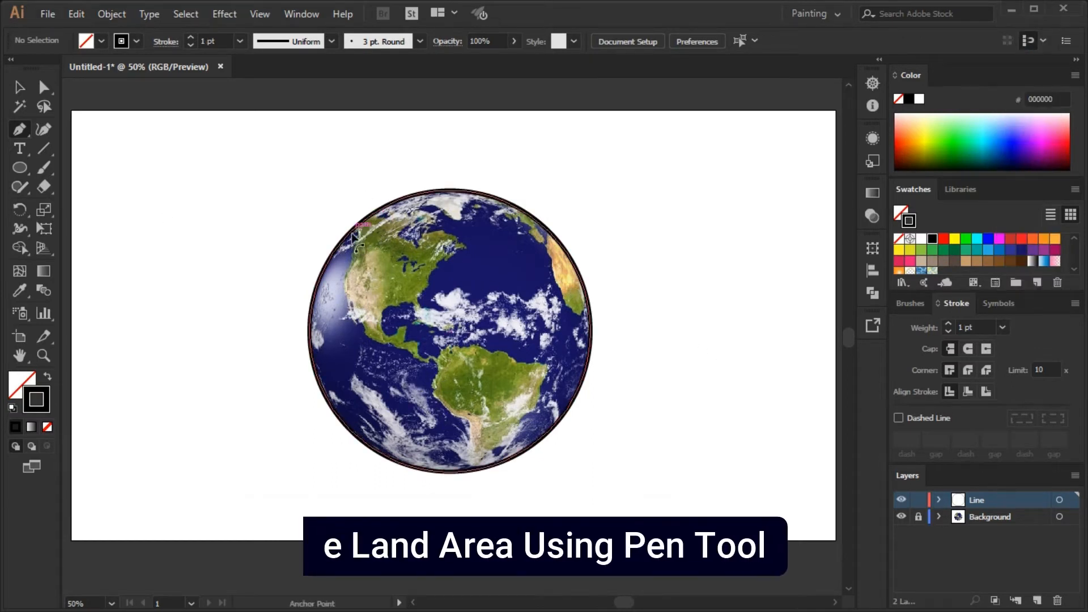
scroll(363, 242, "up", 2)
left_click(313, 230)
left_click_drag(355, 232, 352, 278)
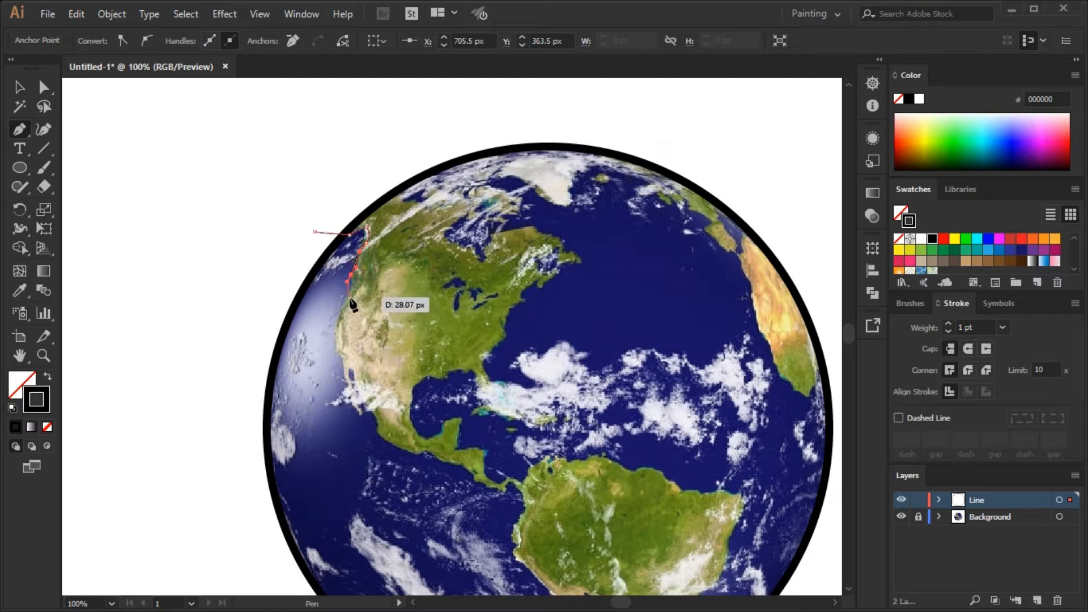
left_click_drag(337, 320, 319, 363)
left_click(342, 377)
left_click(348, 383)
left_click(325, 404)
left_click(341, 403)
left_click(359, 405)
left_click(370, 414)
left_click(379, 432)
left_click_drag(416, 455, 433, 462)
left_click(427, 451)
left_click(463, 466)
left_click(474, 482)
left_click(486, 488)
left_click(503, 492)
left_click(508, 483)
left_click(517, 483)
Continue the path around South America, down its west coast, past the circle's lower edge and back along the east and north coasts.
left_click_drag(525, 501, 467, 414)
left_click(464, 406)
left_click(468, 418)
left_click(456, 438)
left_click(455, 457)
left_click(461, 475)
left_click(493, 505)
scroll(526, 539, "down", 2)
left_click_drag(516, 513, 525, 560)
left_click(538, 570)
left_click(542, 554)
left_click(634, 455)
left_click(655, 442)
left_click(672, 407)
left_click(668, 393)
left_click(689, 364)
left_click(624, 347)
left_click(616, 337)
left_click(604, 326)
left_click(579, 326)
left_click(547, 311)
left_click(527, 312)
left_click(510, 315)
left_click(493, 315)
Continue the path along Central America's Caribbean coast, the Gulf of Mexico and Florida, and up North America's Atlantic coast.
left_click(395, 304)
left_click(402, 271)
left_click(382, 283)
left_click(367, 293)
left_click_drag(354, 245, 355, 229)
left_click(370, 231)
left_click(388, 233)
left_click(405, 226)
left_click(423, 250)
left_click(416, 264)
left_click(493, 275)
left_click(465, 262)
left_click(431, 237)
left_click(464, 157)
left_click(472, 156)
scroll(493, 190, "up", 3)
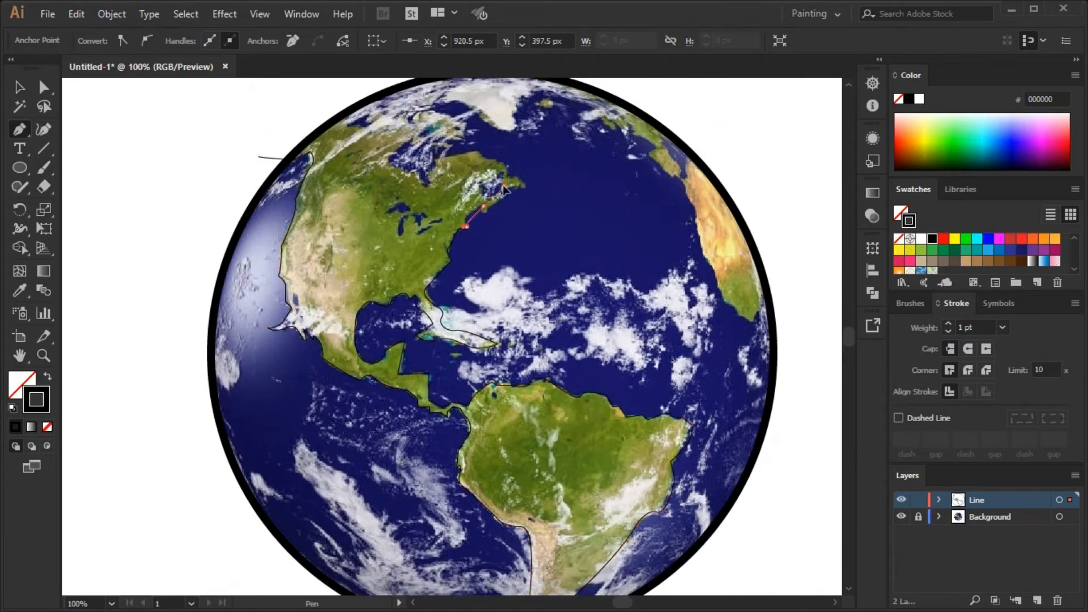
Trace northeastern Canada, Hudson Bay and the Arctic coast, and close the Americas outline outside the circle.
left_click(487, 190)
left_click(520, 186)
left_click(519, 178)
left_click(505, 163)
left_click(486, 160)
left_click(475, 152)
left_click(437, 159)
left_click(425, 185)
left_click(391, 158)
left_click(412, 139)
left_click(465, 139)
left_click(465, 122)
left_click(421, 110)
left_click(382, 114)
left_click(348, 124)
left_click(301, 114)
left_click(258, 157)
Trace the visible part of Africa with the Pen tool as a closed path extending beyond the circle.
scroll(408, 274, "down", 1)
scroll(661, 275, "up", 1)
left_click(673, 265)
left_click(639, 303)
left_click(626, 319)
left_click_drag(601, 302, 594, 298)
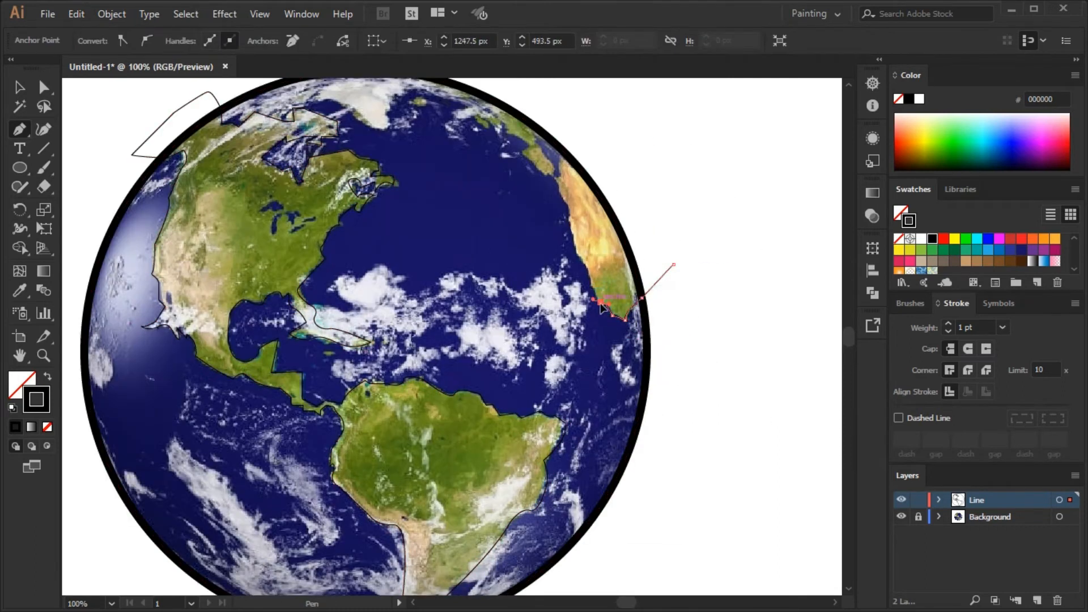
left_click(558, 179)
left_click(583, 138)
left_click(674, 264)
Trace the visible European coastline with the Pen tool as a closed path extending beyond the circle.
scroll(556, 139, "up", 1)
left_click(502, 165)
left_click(550, 131)
left_click(469, 95)
left_click(466, 138)
left_click(528, 169)
left_click(539, 201)
left_click(528, 183)
left_click(560, 185)
left_click(566, 209)
left_click(602, 225)
left_click(590, 239)
left_click_drag(608, 259, 611, 269)
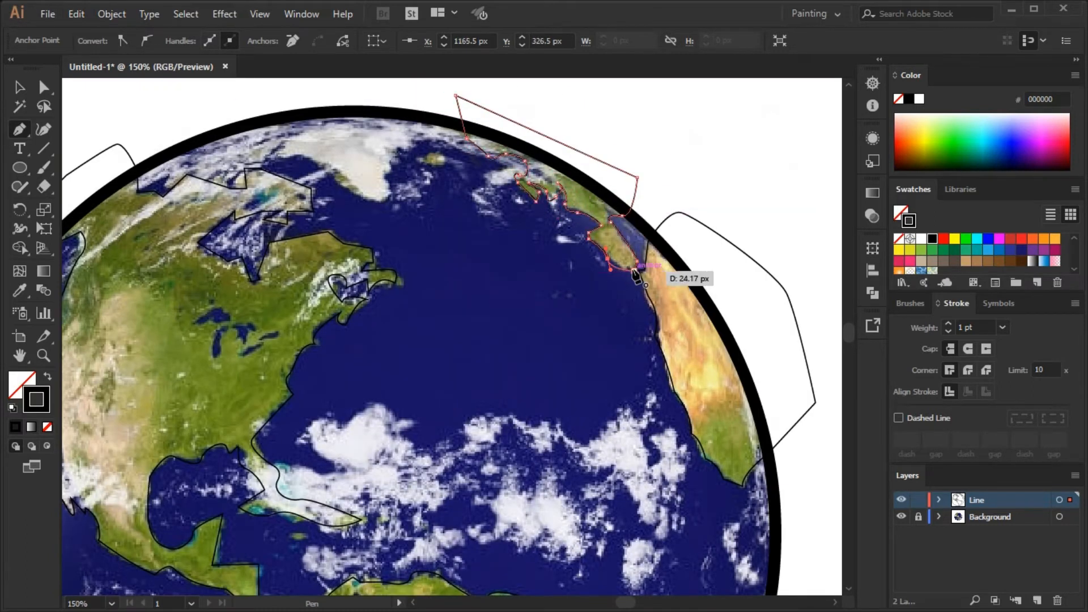
scroll(681, 267, "down", 2)
left_click_drag(719, 202, 647, 189)
Select the Americas outline with the circle and separate the area outside the circle using Shape Builder.
left_click(20, 87)
left_click(336, 191)
left_click(396, 179, "shift")
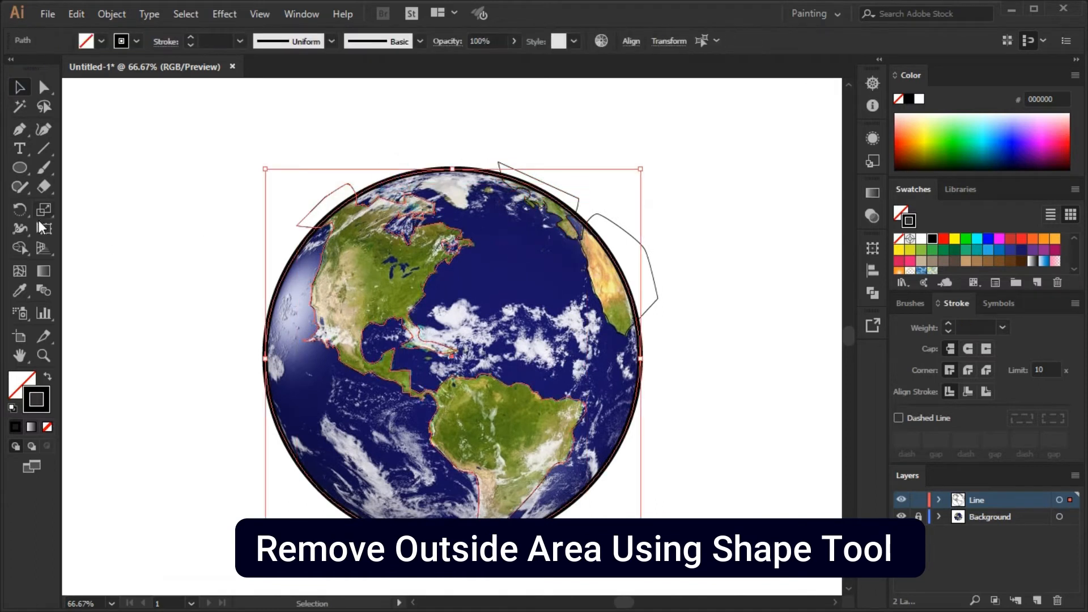
left_click(20, 247)
left_click_drag(315, 142, 263, 219)
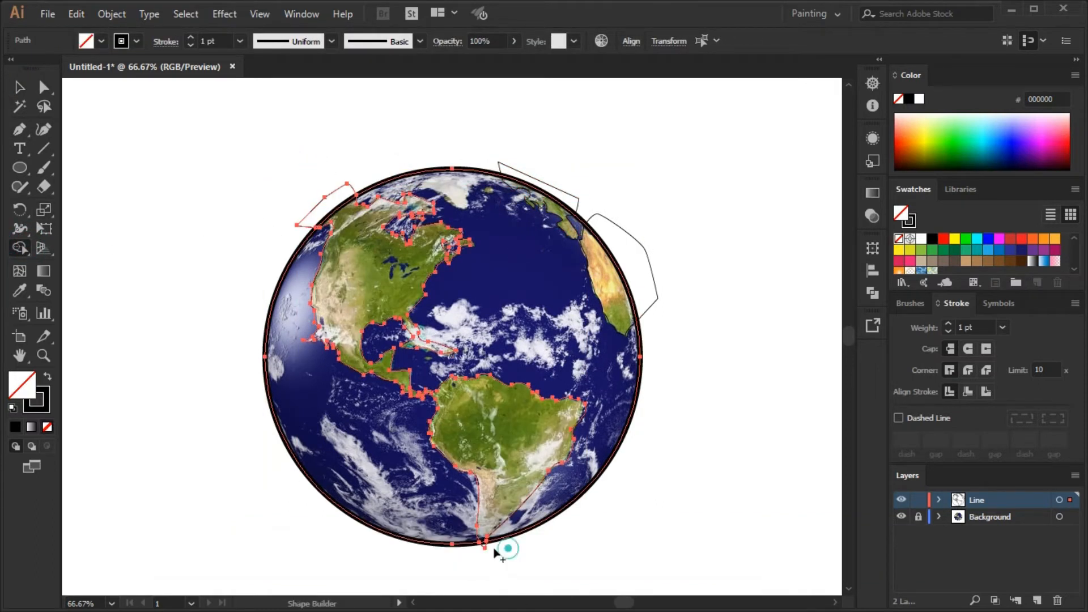
Select the Africa outline with the circle and separate its outside area using Shape Builder.
left_click(17, 89)
left_click(692, 236)
left_click(629, 235)
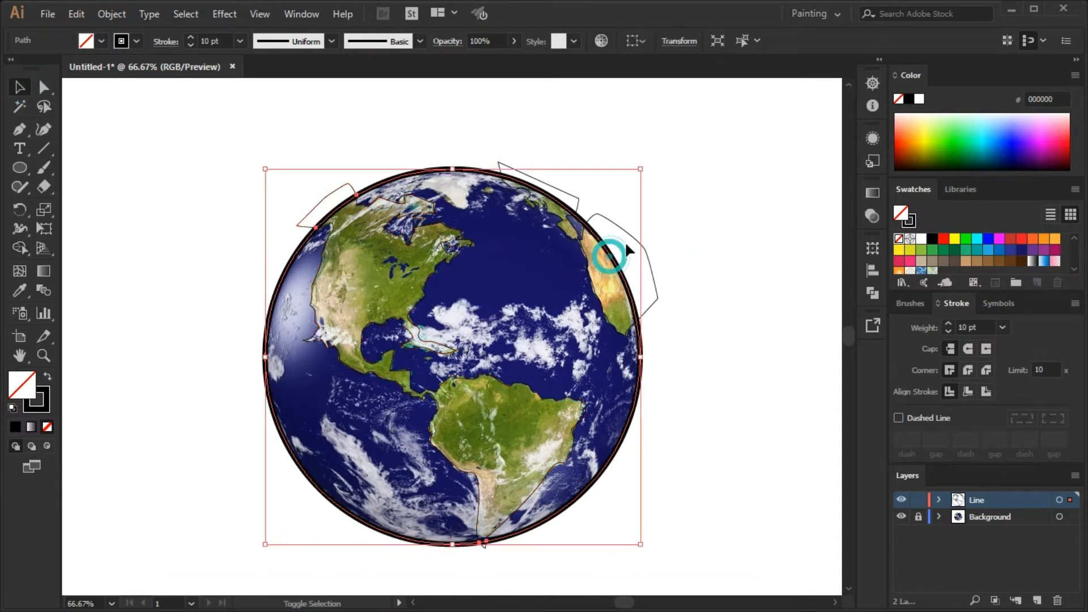
left_click(20, 248)
left_click_drag(596, 186, 670, 298)
Select the Europe outline with the circle and separate its outside area using Shape Builder.
left_click(20, 88)
left_click(533, 142)
left_click(498, 166)
left_click(564, 195, "shift")
left_click(20, 248)
left_click_drag(498, 138, 573, 203)
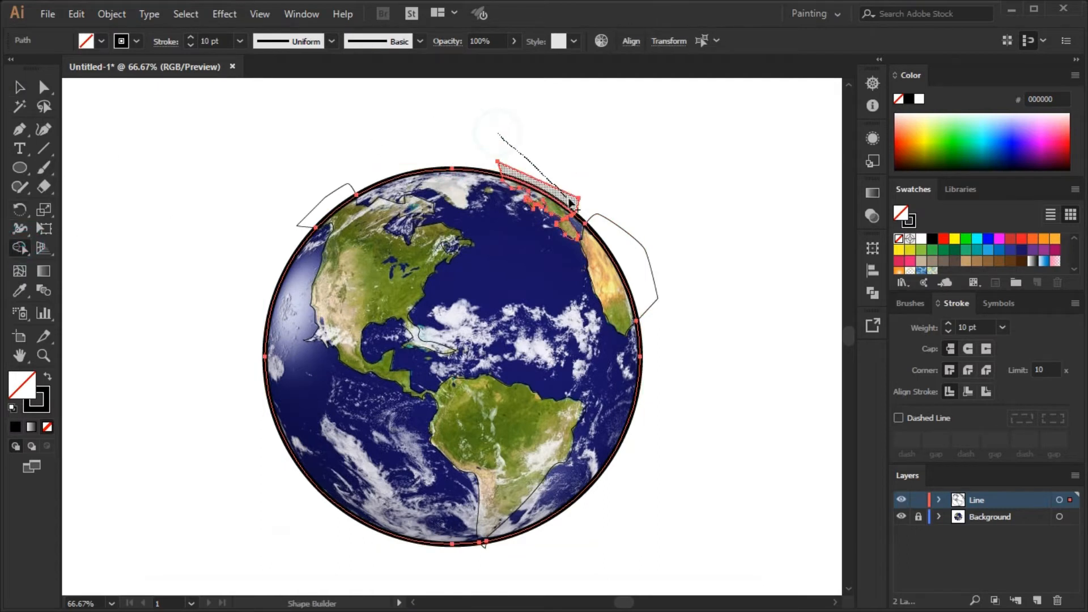
Delete the leftover outline pieces of the Americas, Africa and Europe lying outside the circle.
left_click(21, 87)
left_click(318, 138)
left_click(345, 187)
key("Delete")
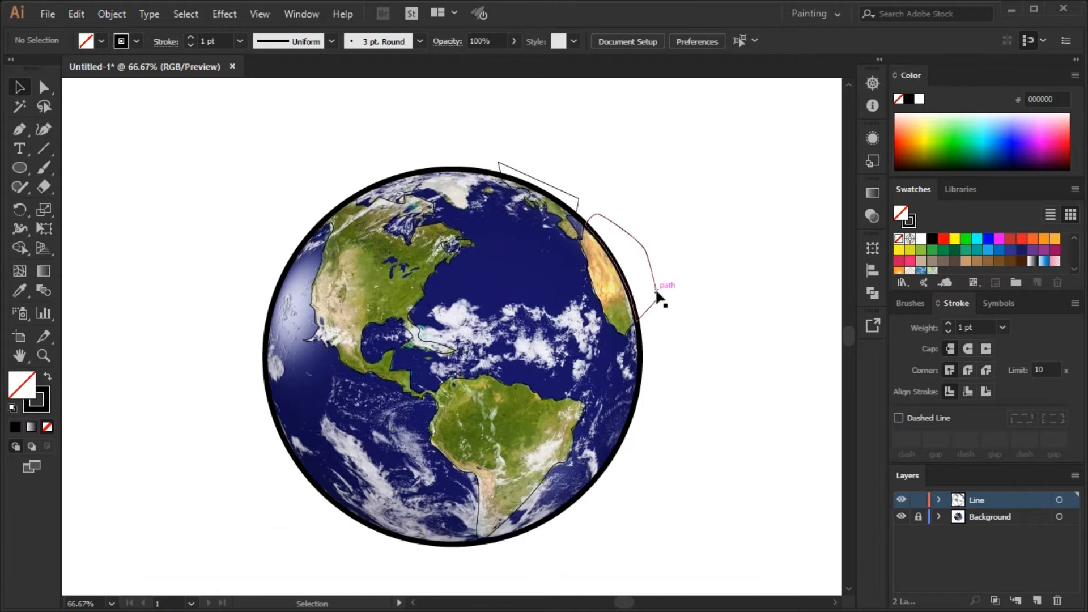
left_click(613, 226)
key("Delete")
left_click(579, 196)
key("Delete")
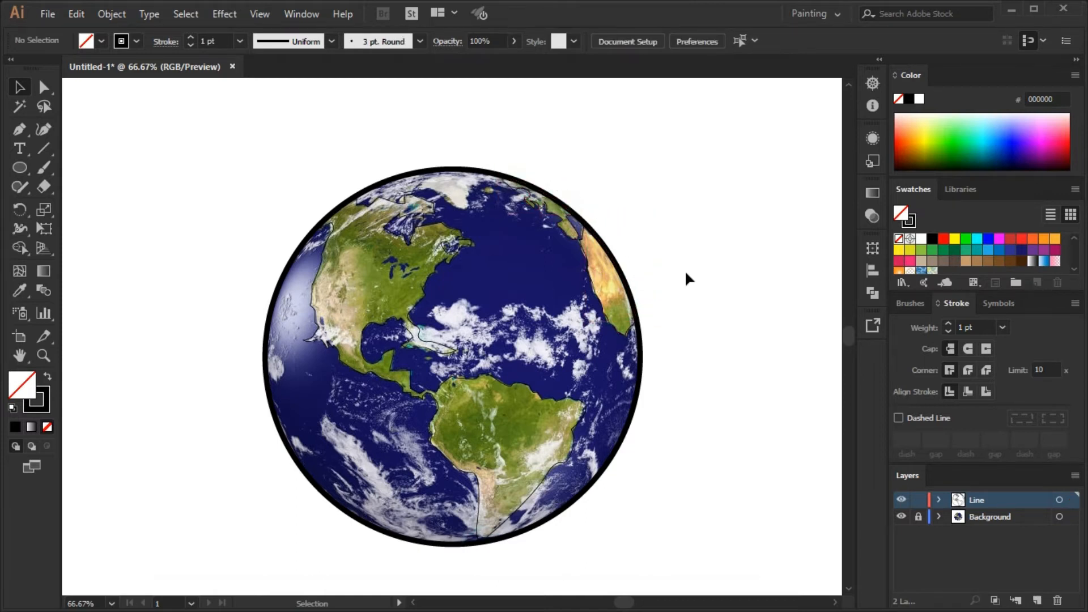
Give all the line art round caps and round corners, and delete the Background layer with the globe image.
key("ctrl+a")
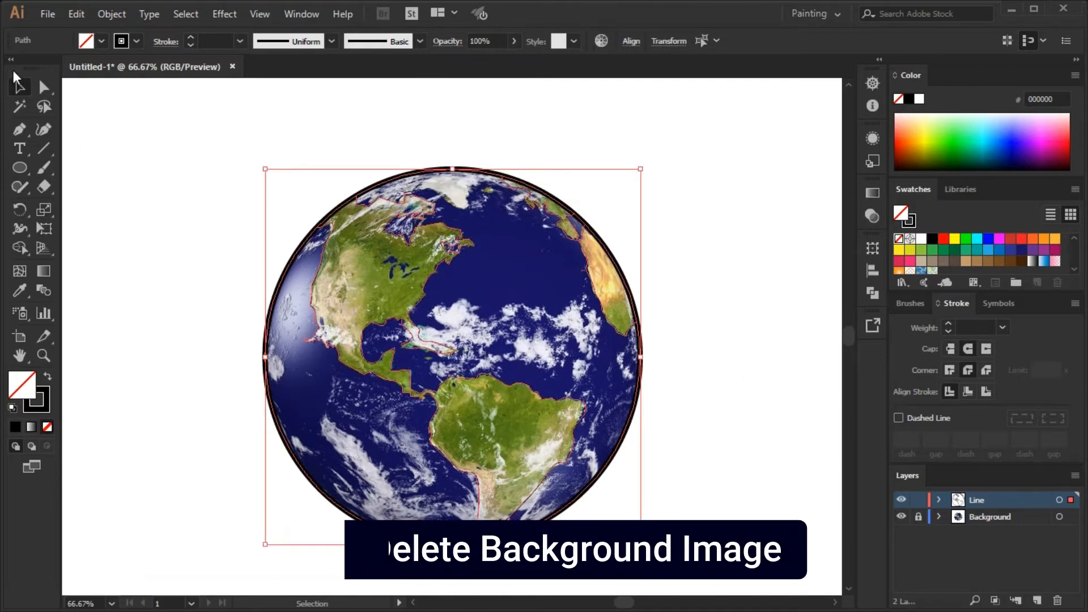
left_click(989, 517)
left_click(1058, 600)
Select the land outlines inside the circle and set their stroke weight to 5 pt.
left_click(539, 395)
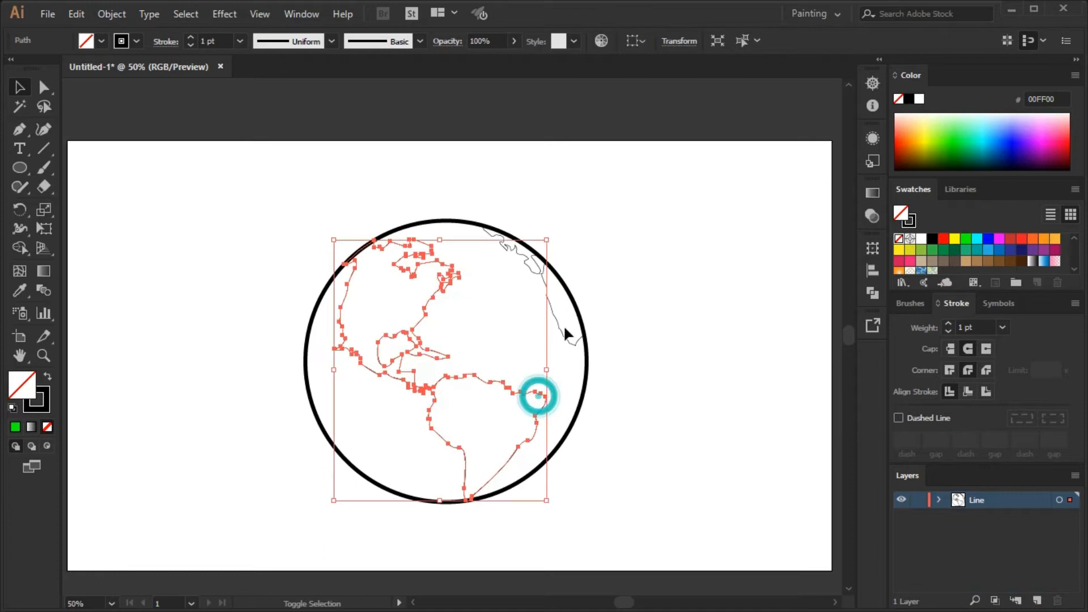
left_click(561, 332, "shift")
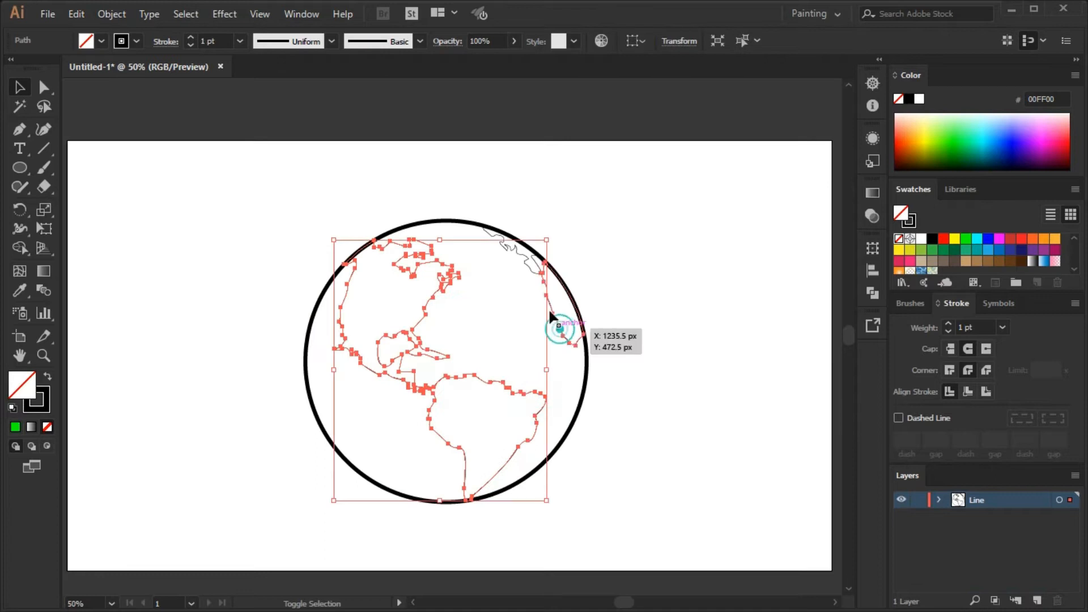
left_click(1003, 327)
left_click(1024, 166)
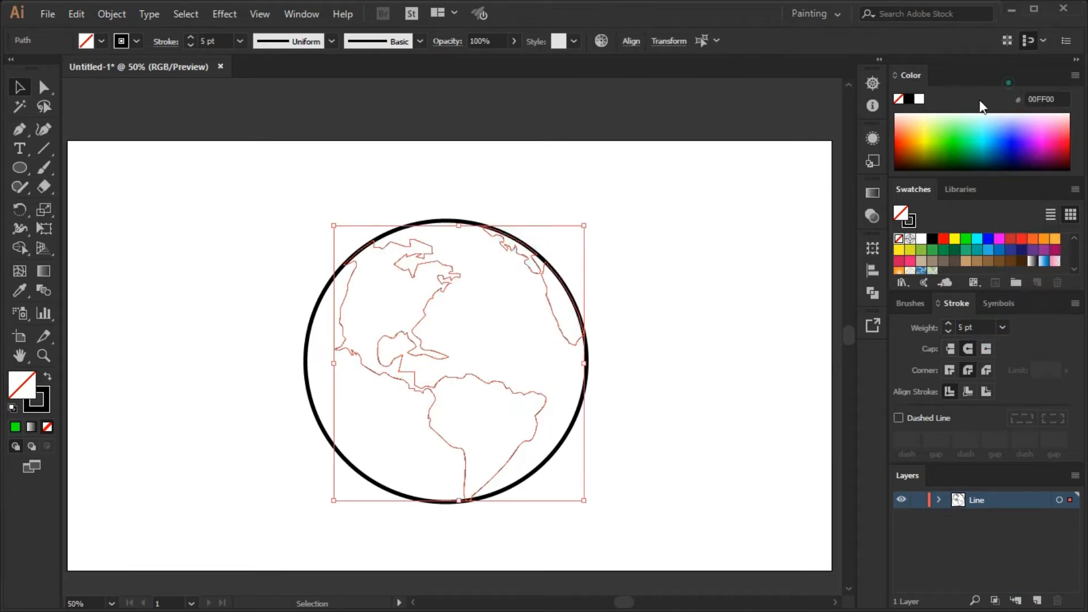
Set the globe's outer circle to a stroke weight of 8 pt.
left_click(705, 299)
left_click(584, 390)
left_click(1003, 327)
left_click(1019, 128)
left_click(720, 298)
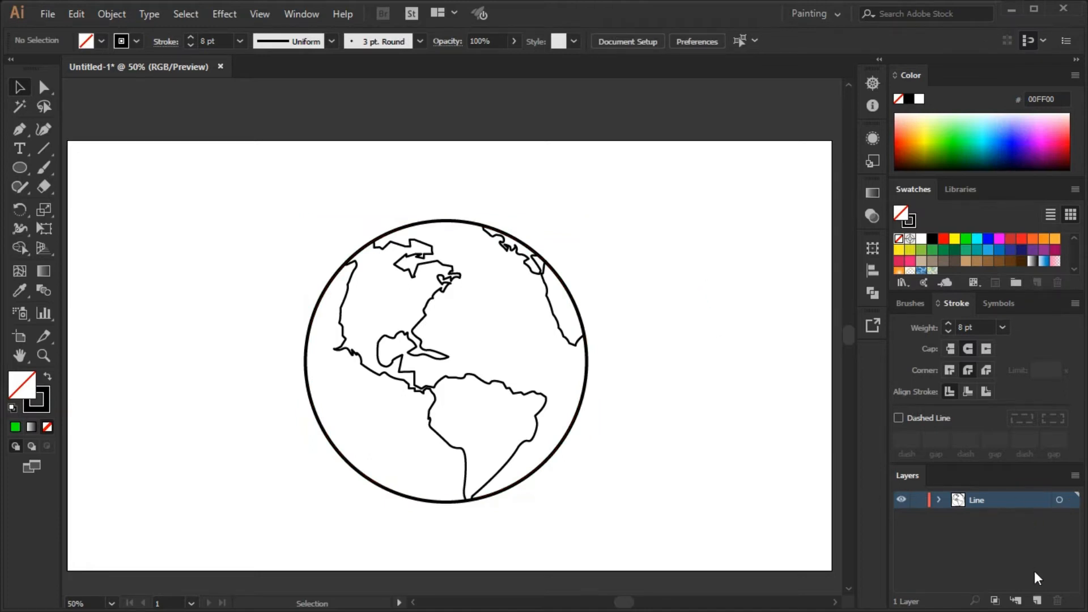
Create a new layer above Line and name it Color.
left_click(1036, 601)
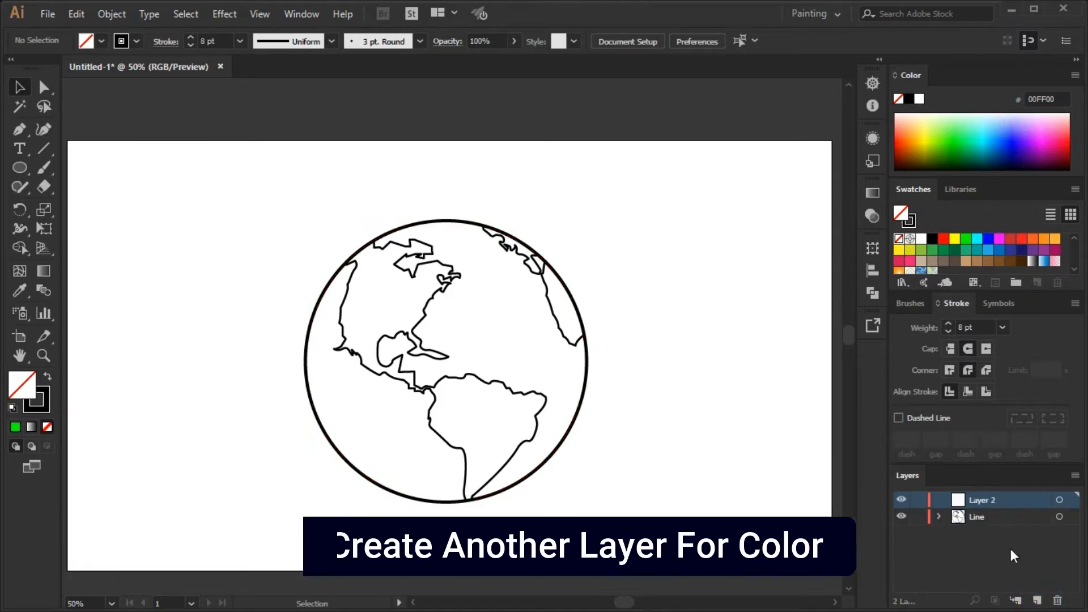
double_click(979, 502)
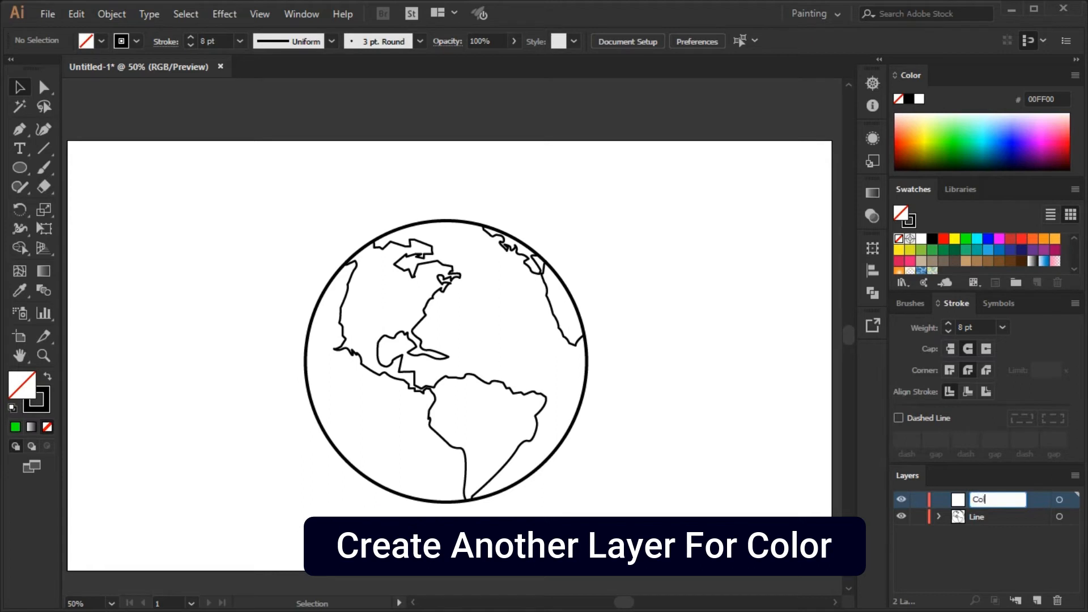
key("Return")
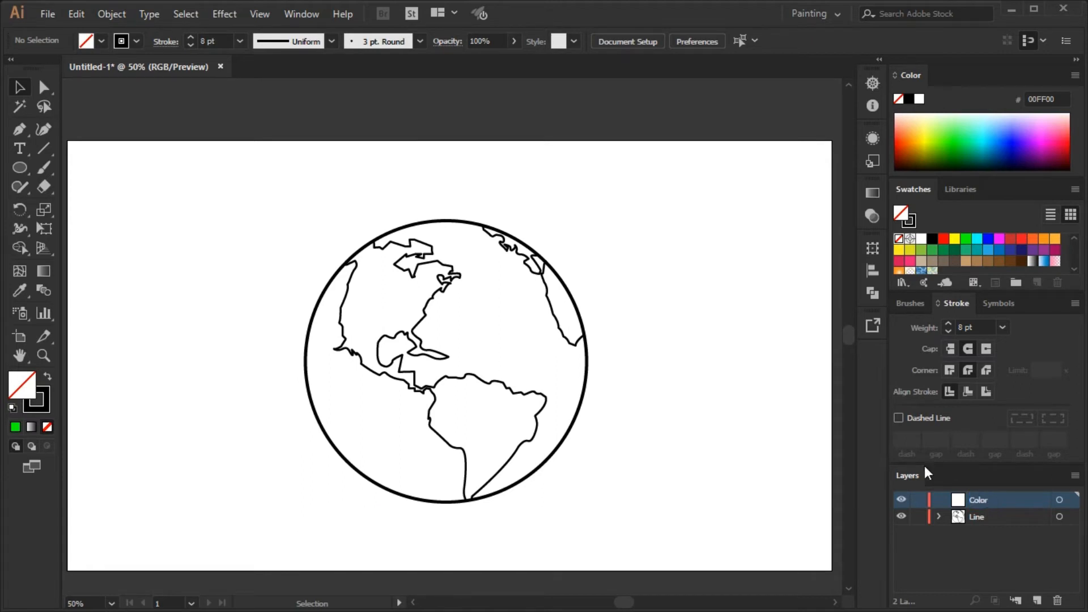
left_click(488, 382)
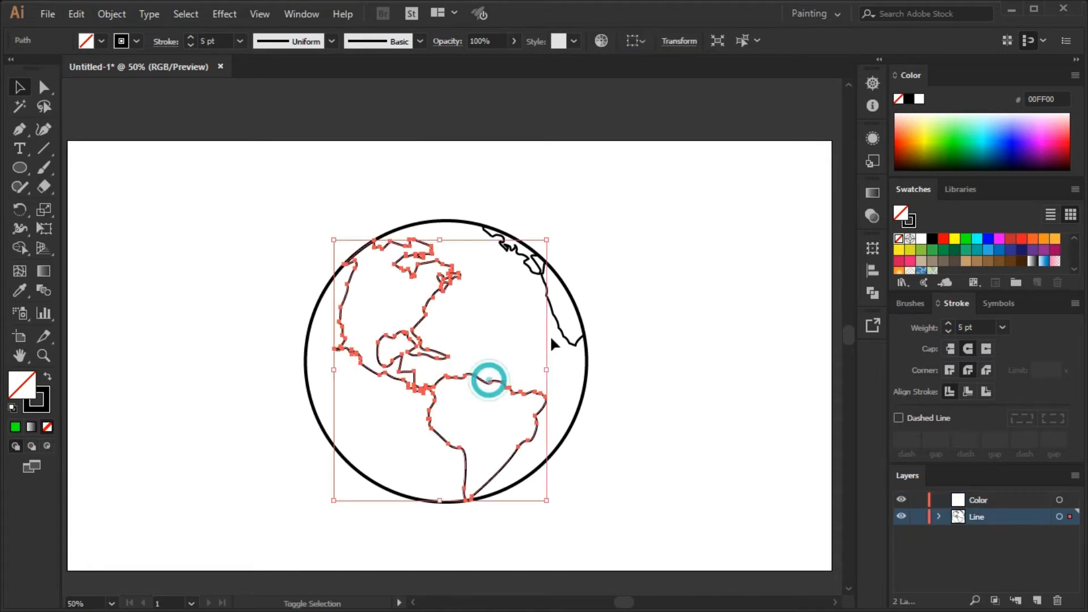
left_click(942, 142)
left_click(941, 141)
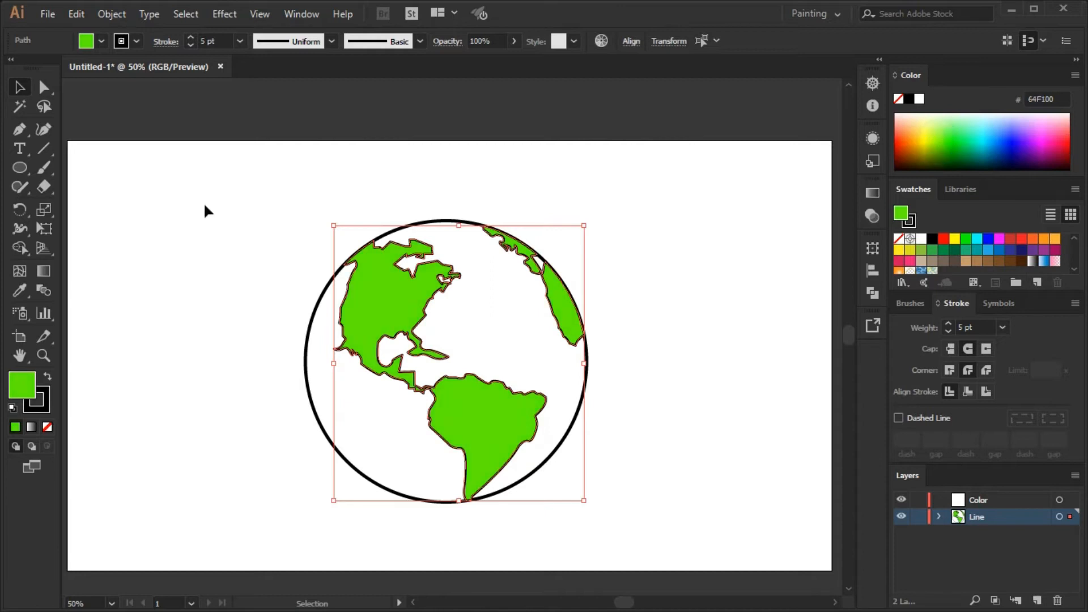
left_click(614, 326)
key("ctrl+z")
key("ctrl+z")
key("ctrl+z")
key("ctrl+z")
left_click(746, 427)
Move the Color layer below the Line layer and copy all of the globe's line art.
left_click_drag(991, 501, 992, 522)
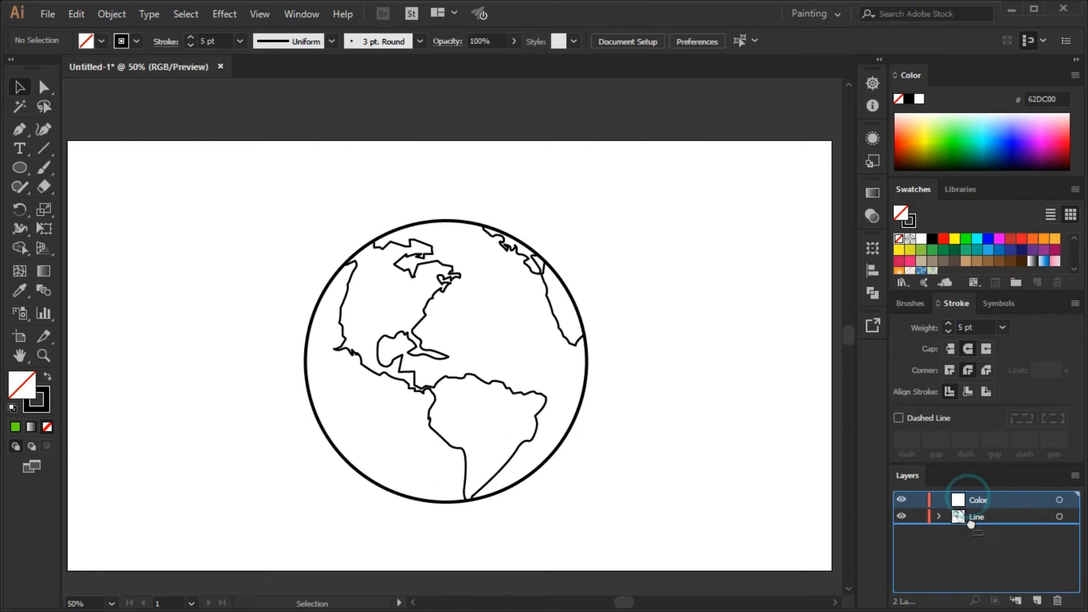
left_click(375, 269)
left_click(70, 15)
left_click(151, 92)
Paste the copied line art in place on the Color layer and lock the Line layer.
left_click(958, 517)
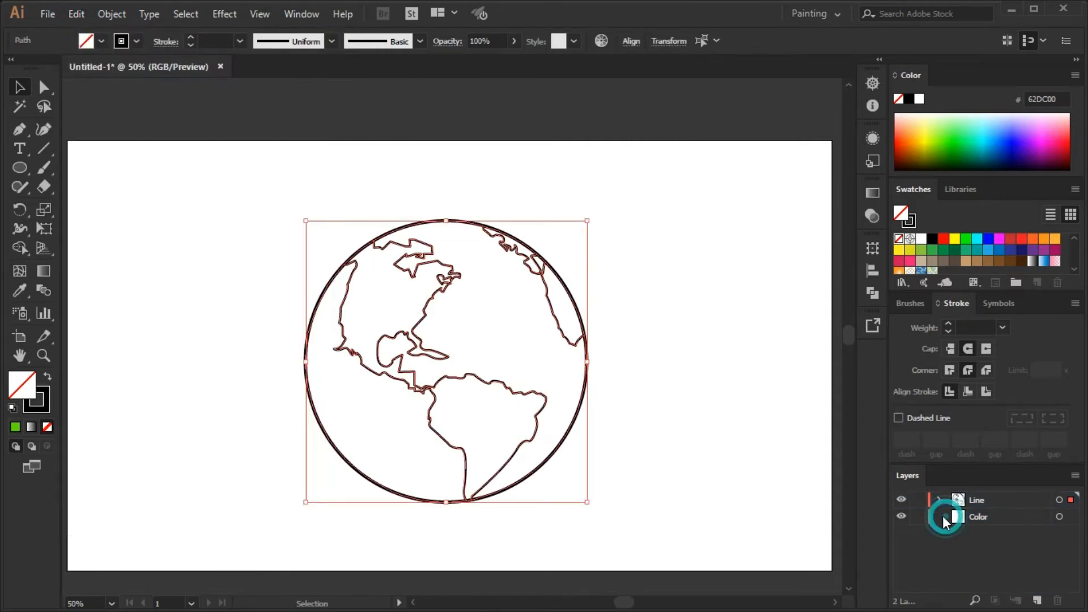
left_click(76, 14)
left_click(175, 160)
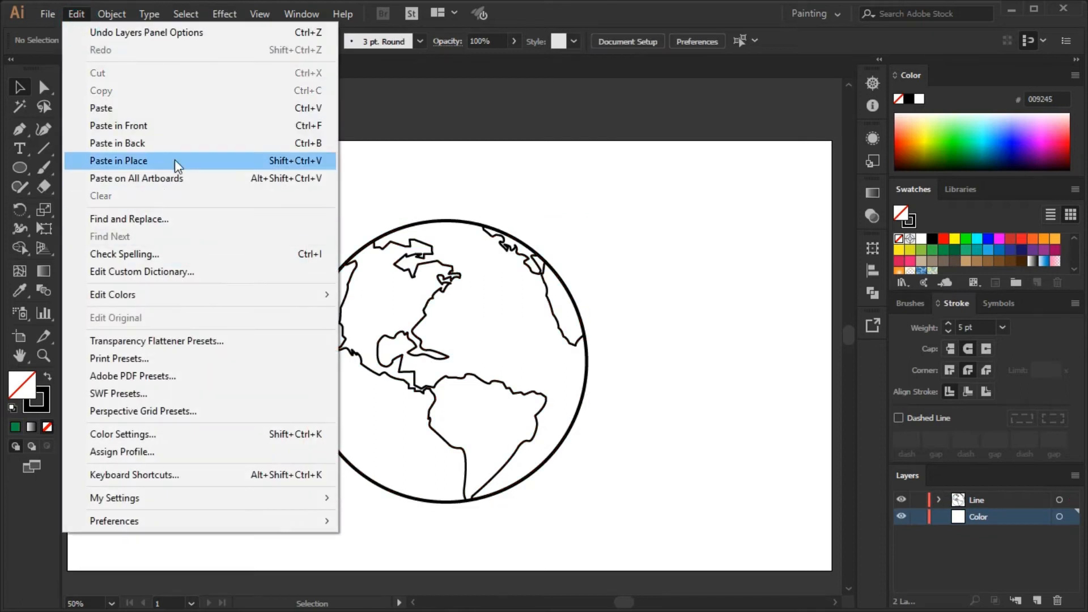
left_click(667, 434)
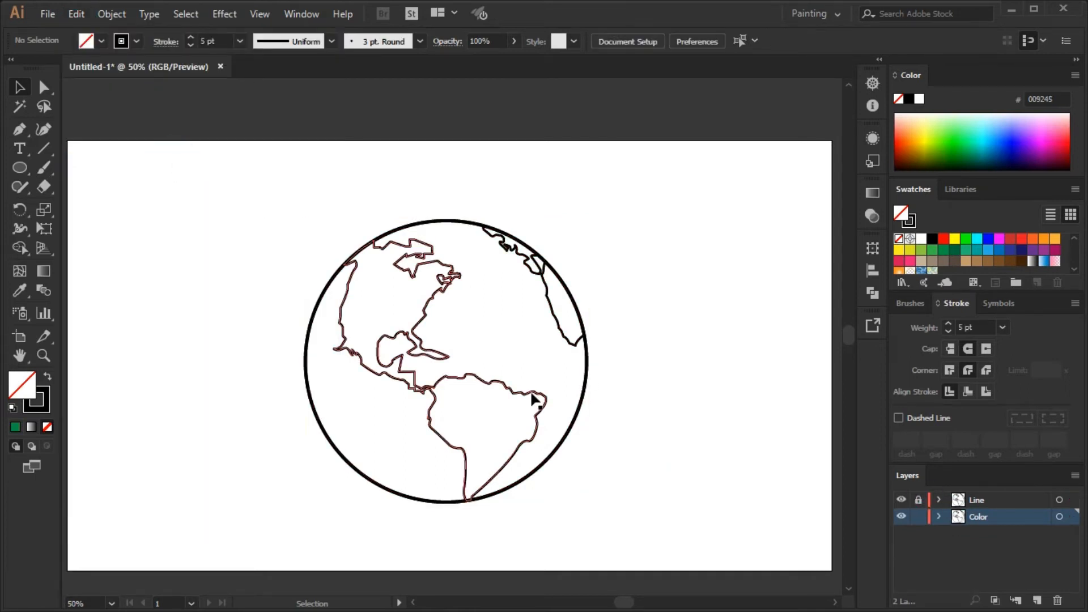
Fill all the land shapes on the Color layer with bright green 51F100.
left_click(535, 404)
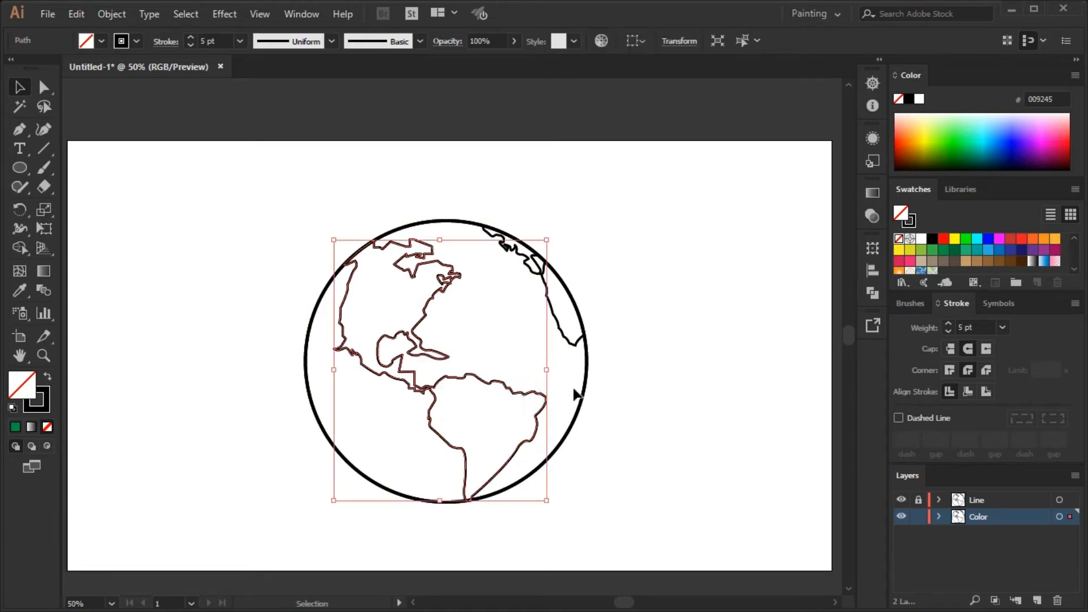
left_click(570, 343, "shift")
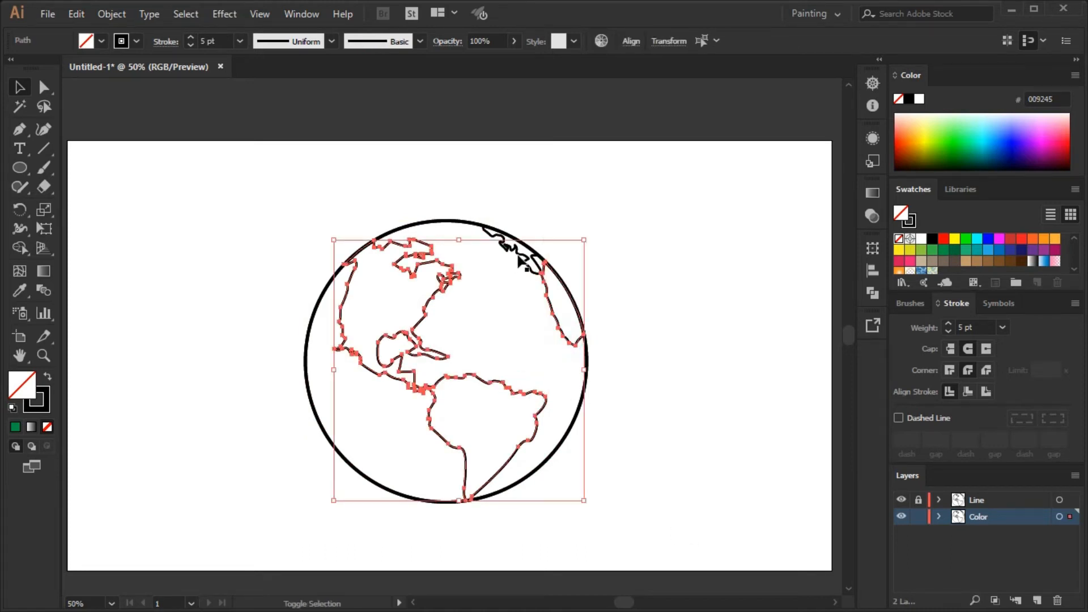
left_click(944, 142)
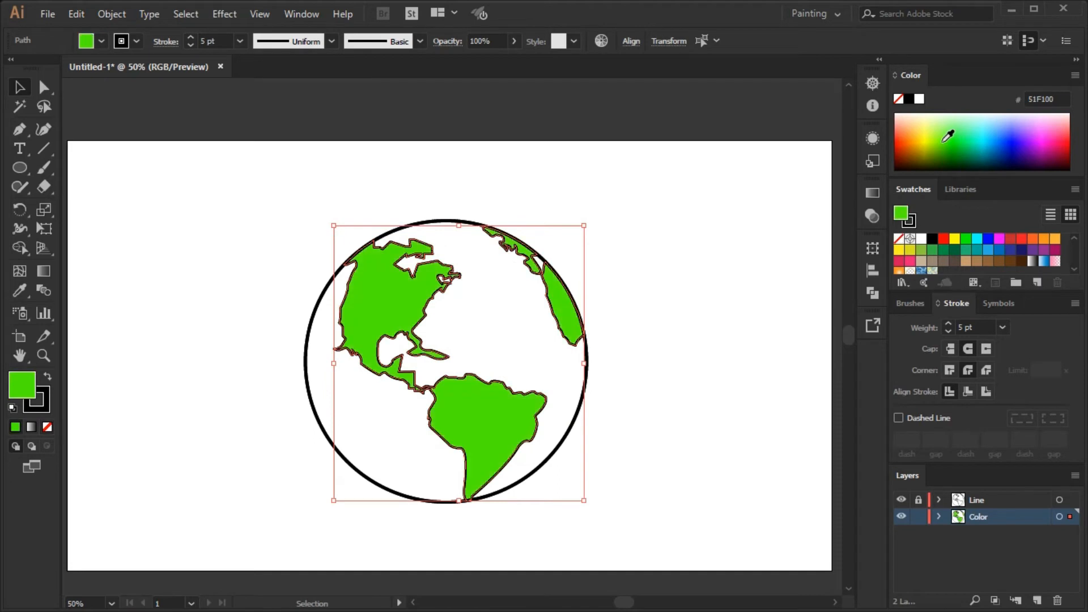
Fill the globe's circle on the Color layer with the light blue swatch 29ABE2.
left_click(587, 385)
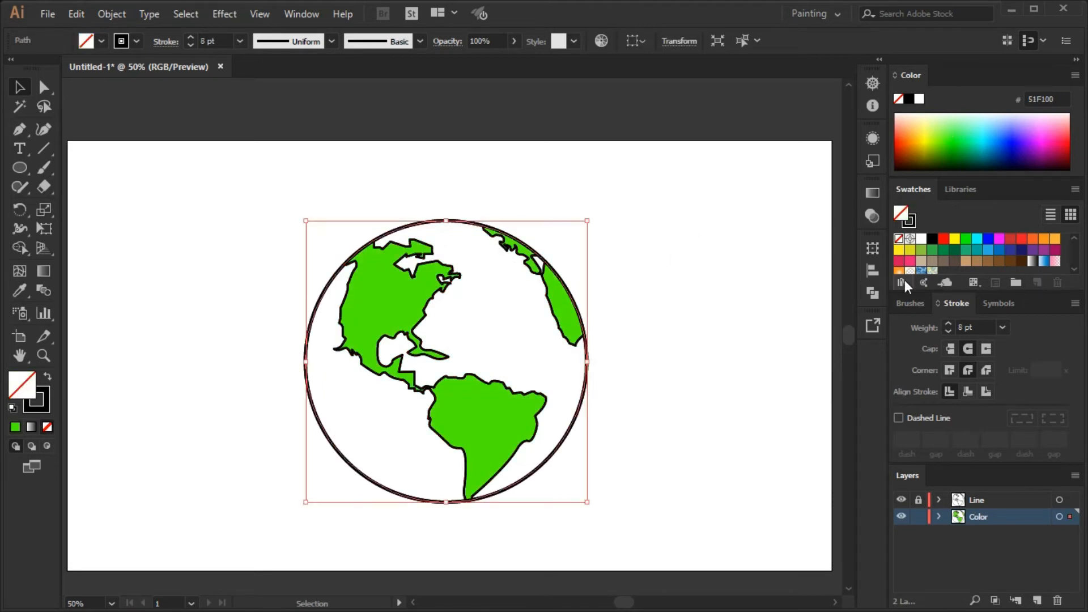
left_click(979, 252)
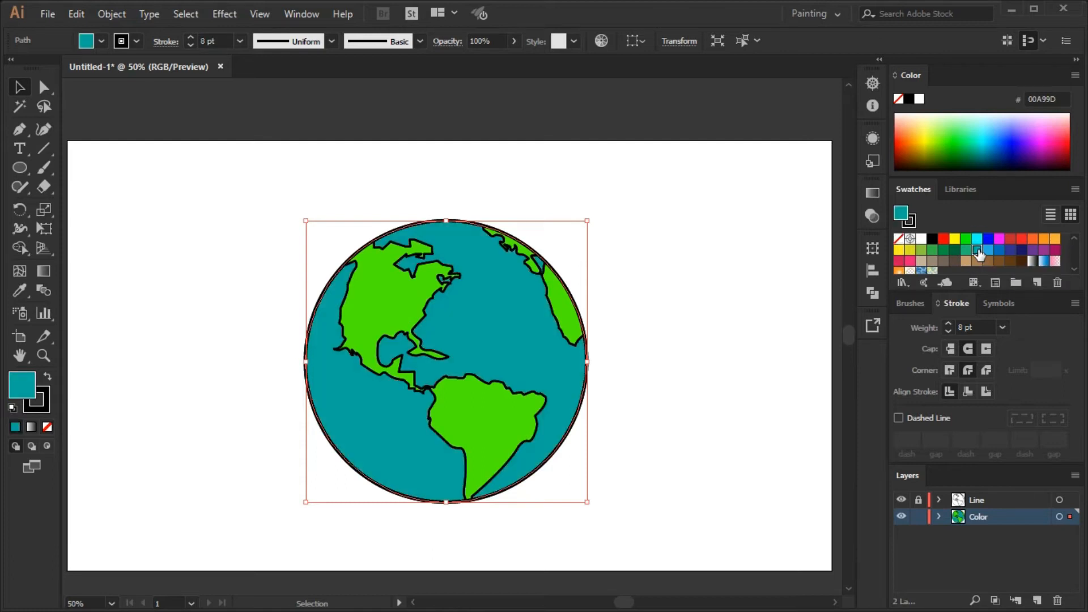
left_click(988, 250)
left_click(1000, 250)
left_click(988, 250)
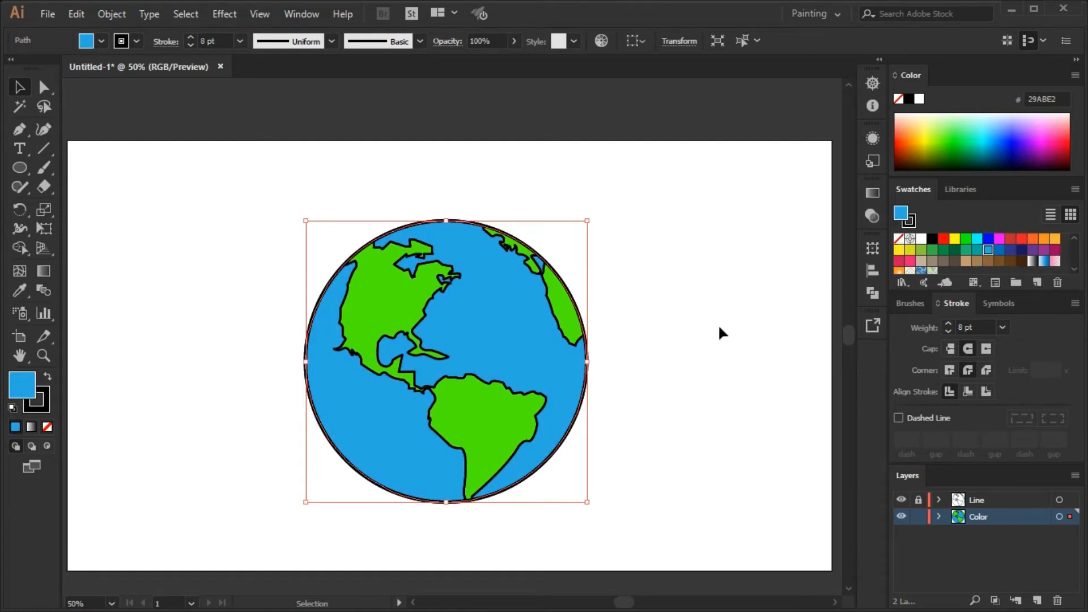
left_click(760, 338)
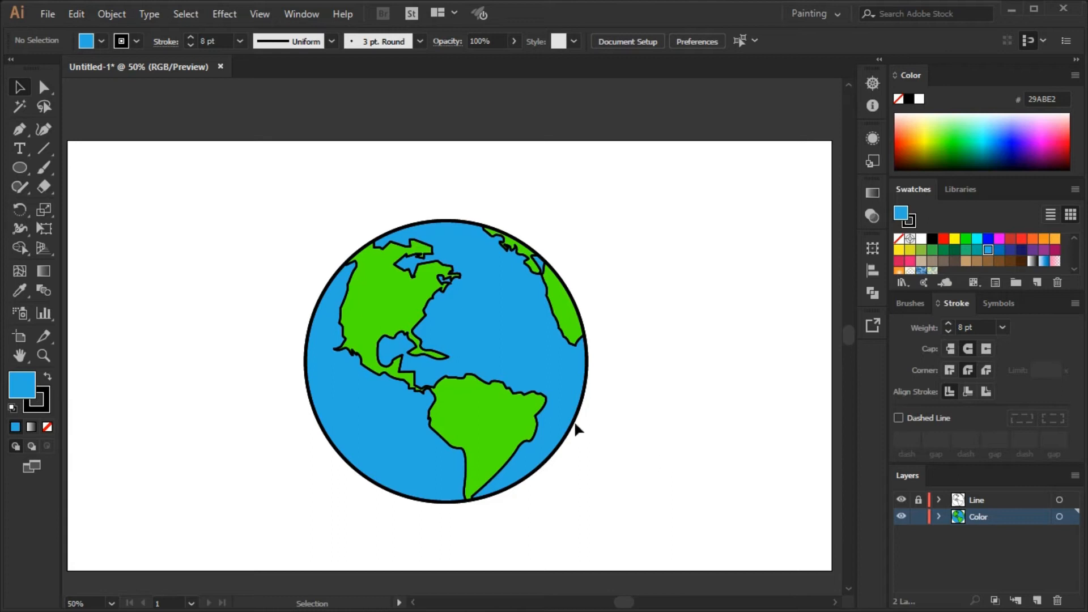
Place two overlapping unfilled copies of the circle beside the globe and split them into separate pieces with Pathfinder Divide and Ungroup.
left_click_drag(573, 435, 797, 401)
key("/")
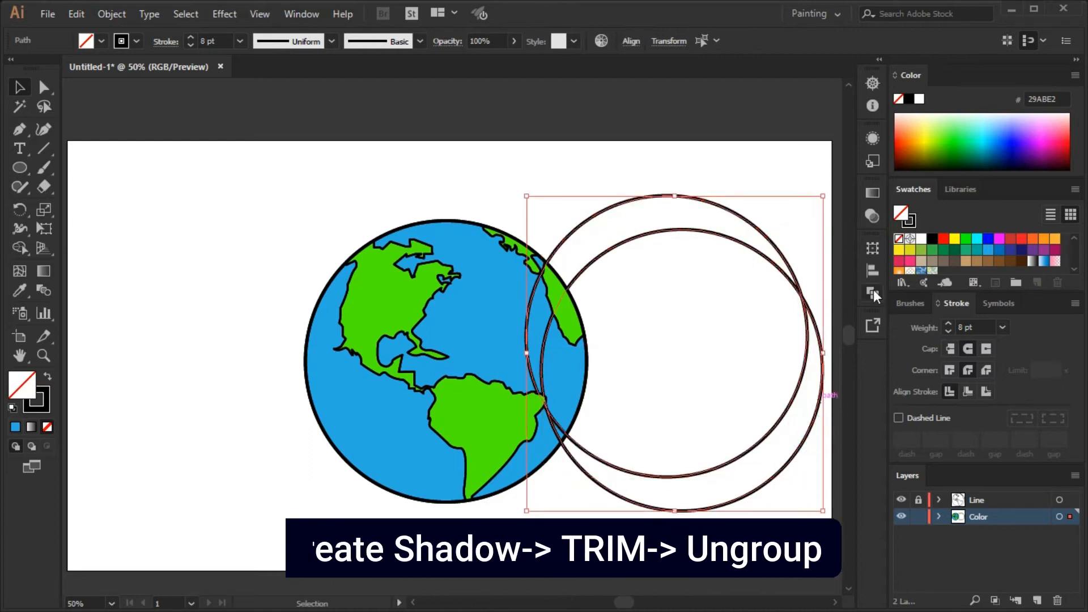
left_click(873, 293)
left_click(687, 321)
left_click(744, 151)
left_click(687, 197)
right_click(758, 346)
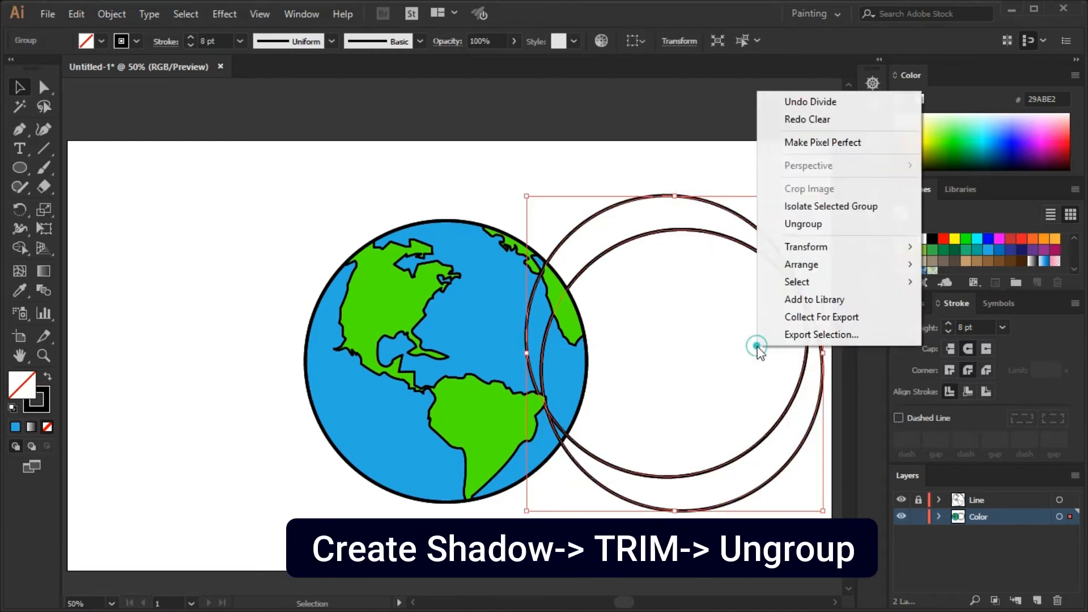
left_click(804, 224)
Delete the upper crescent and the overlapping middle piece, and fit the remaining crescent onto the globe's lower-right edge.
left_click(740, 149)
left_click(700, 199)
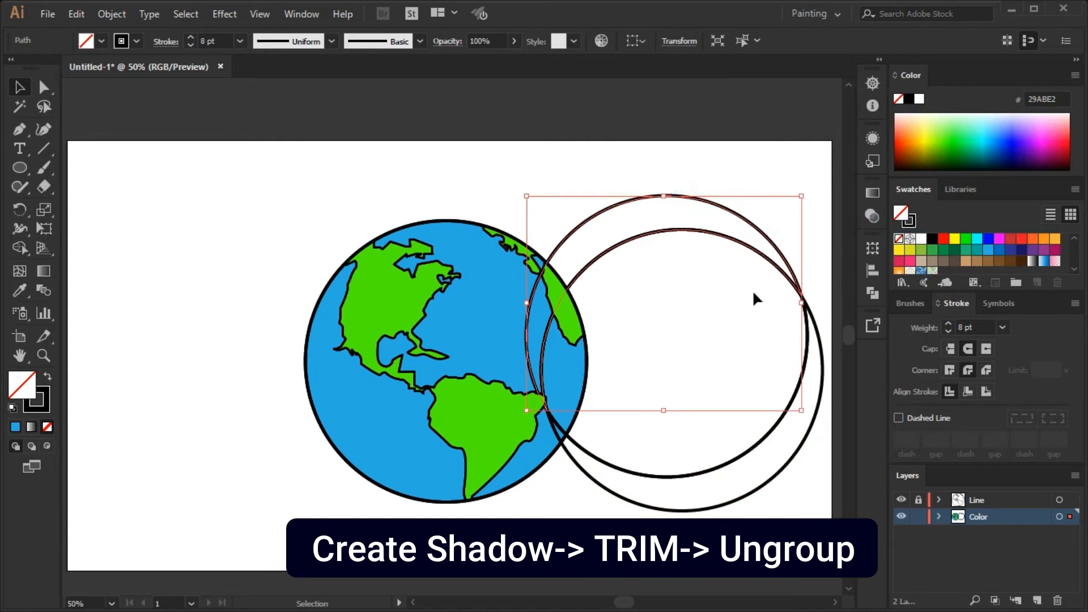
key("Delete")
left_click(781, 272)
key("Delete")
left_click_drag(820, 364, 590, 359)
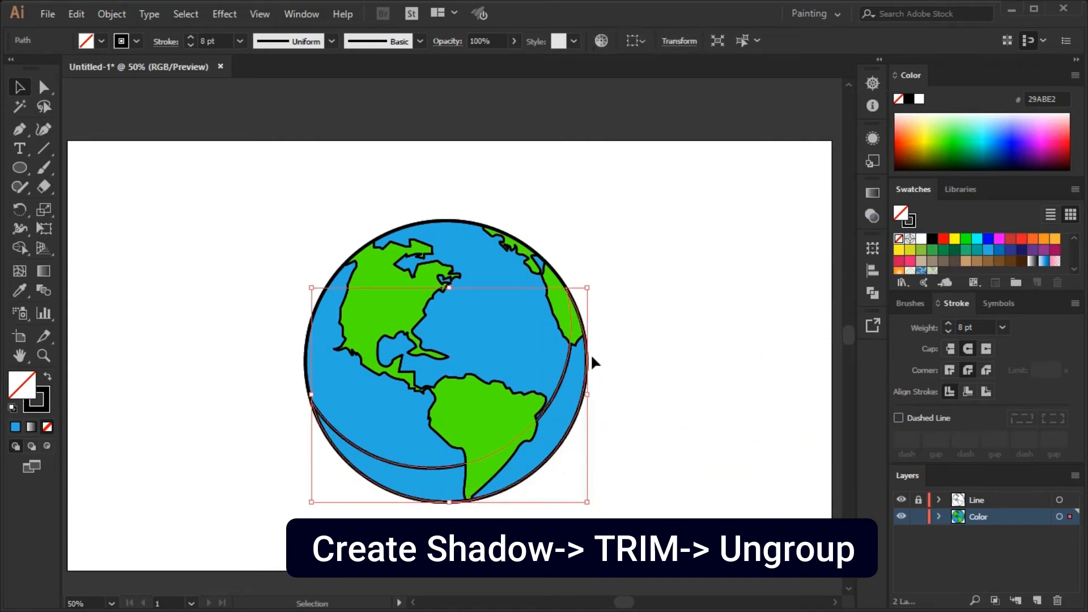
Bring the shadow crescent to the front and fill it with gray 808080.
right_click(556, 386)
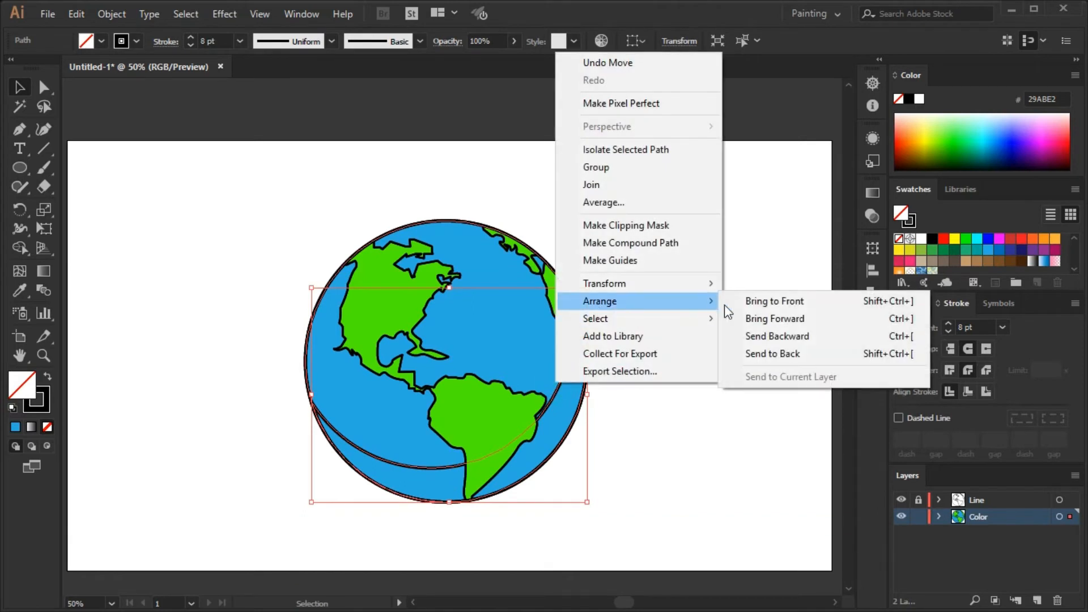
left_click(741, 304)
scroll(935, 251, "down", 2)
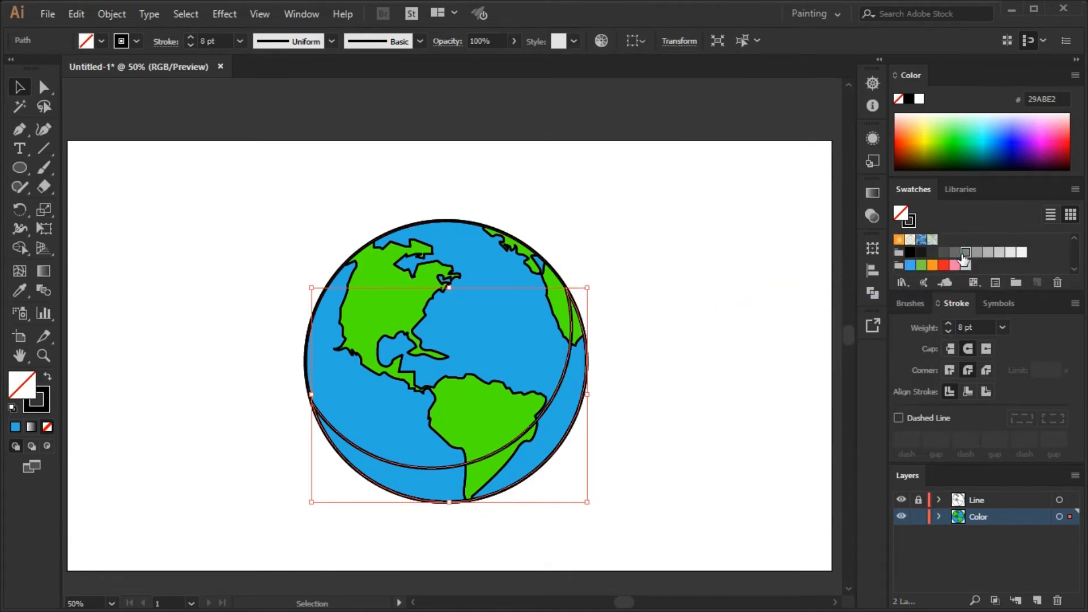
left_click(964, 262)
Lower the shadow crescent's opacity to 43% and remove its stroke.
left_click(873, 193)
left_click(754, 187)
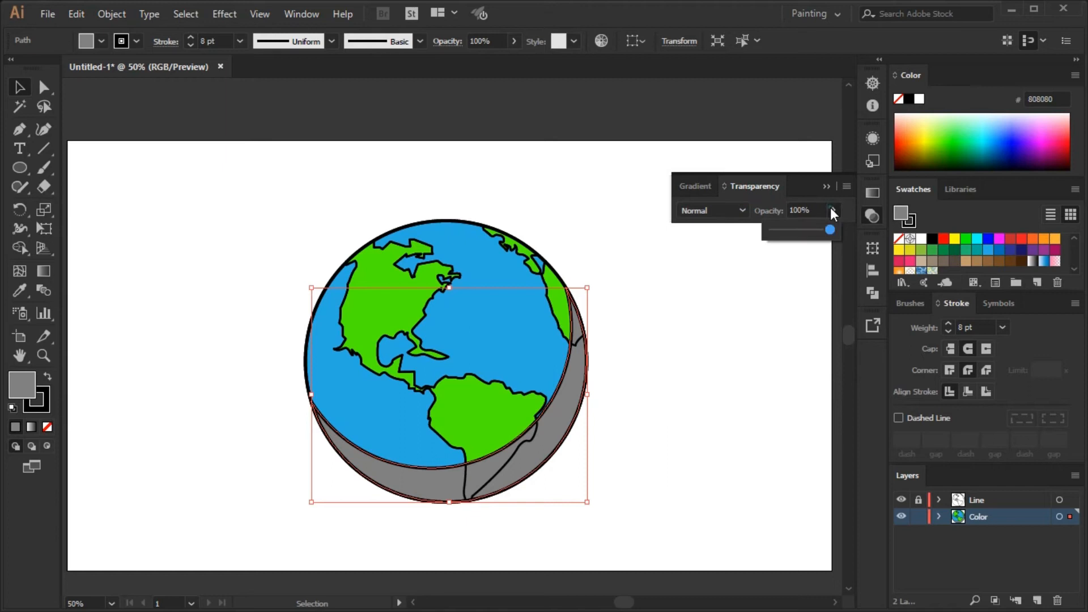
left_click_drag(762, 233, 801, 248)
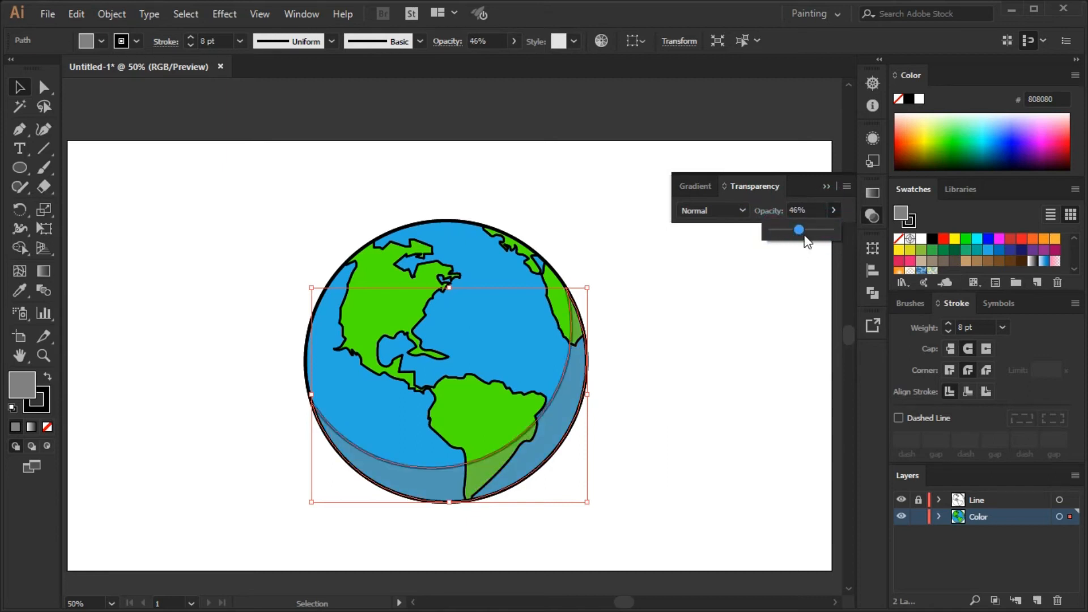
left_click(909, 219)
left_click(899, 239)
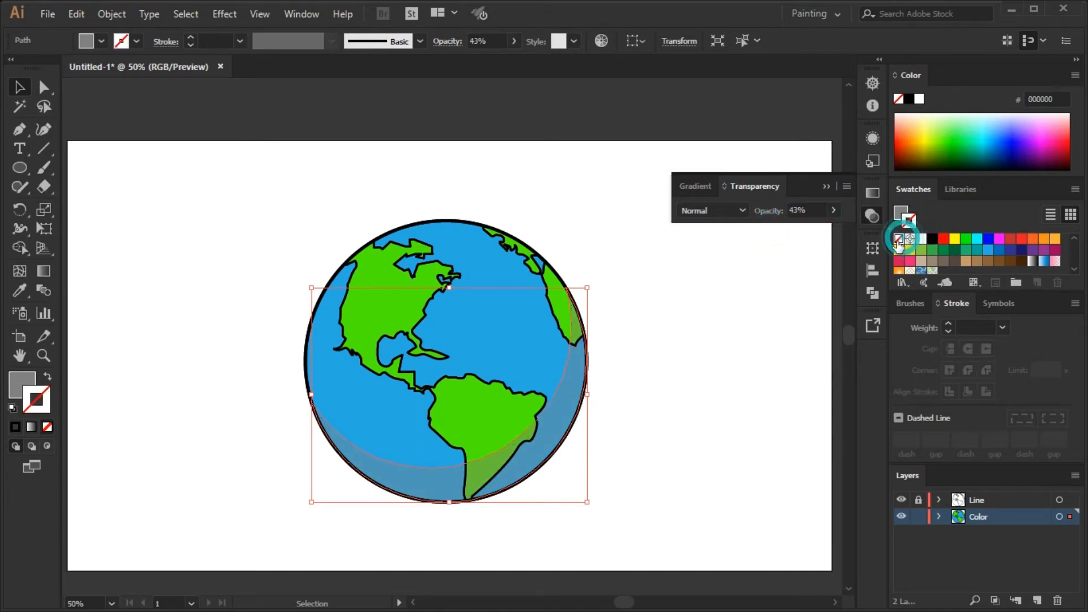
left_click(988, 250)
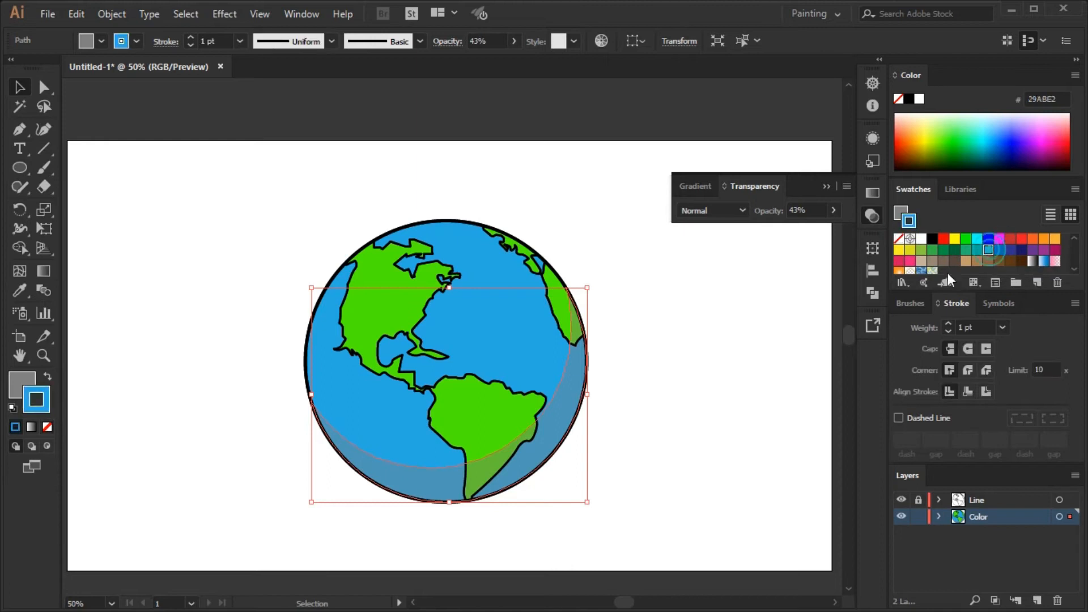
left_click(832, 191)
left_click(749, 298)
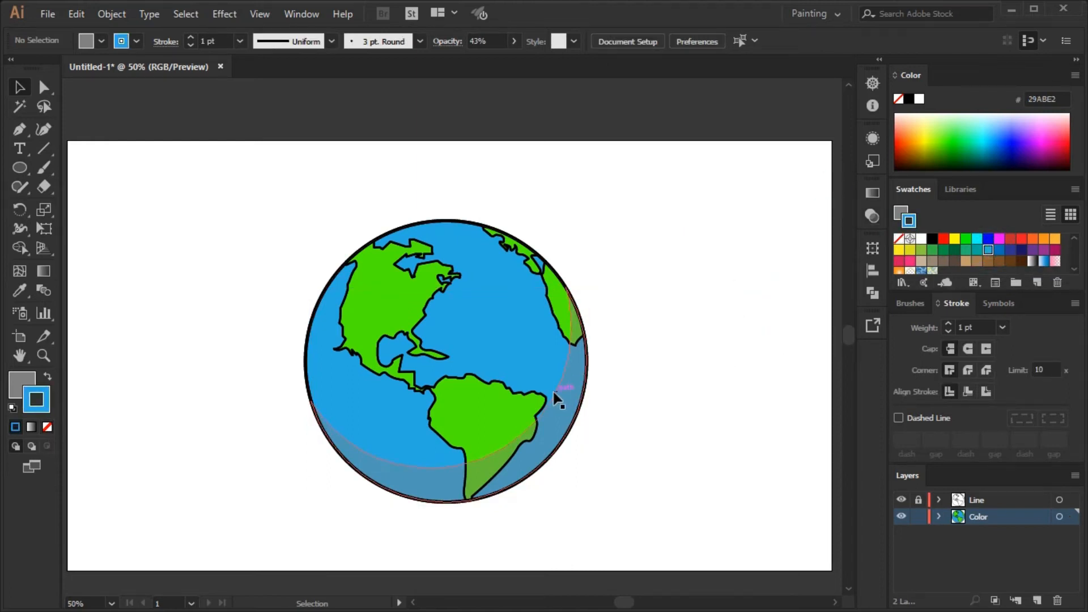
Give the shadow crescent no stroke and a darker blue 0071BC fill.
left_click(556, 398)
left_click(898, 240)
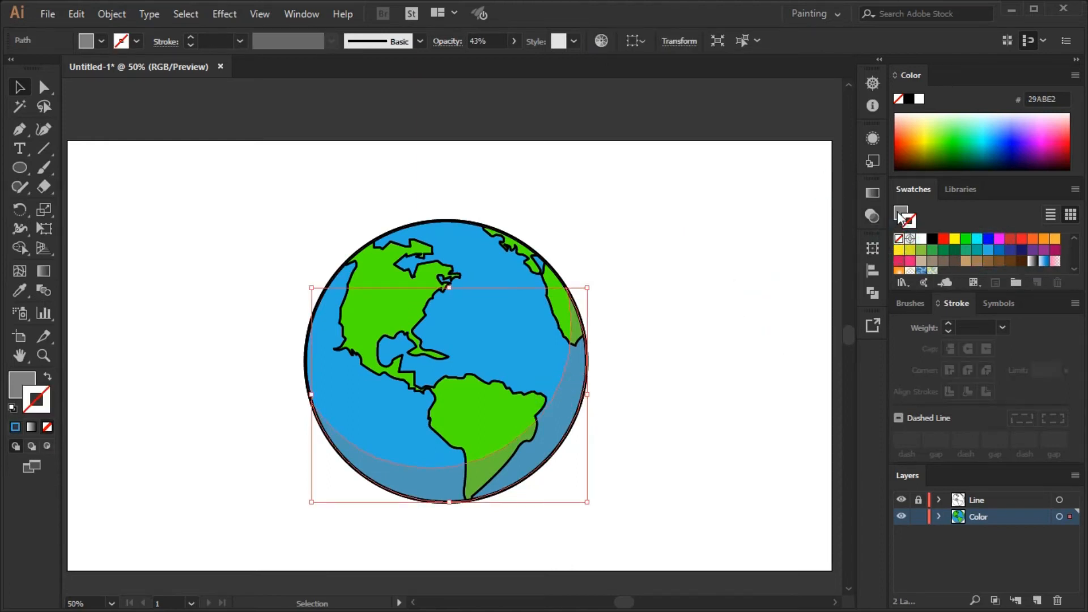
left_click(999, 249)
left_click(691, 340)
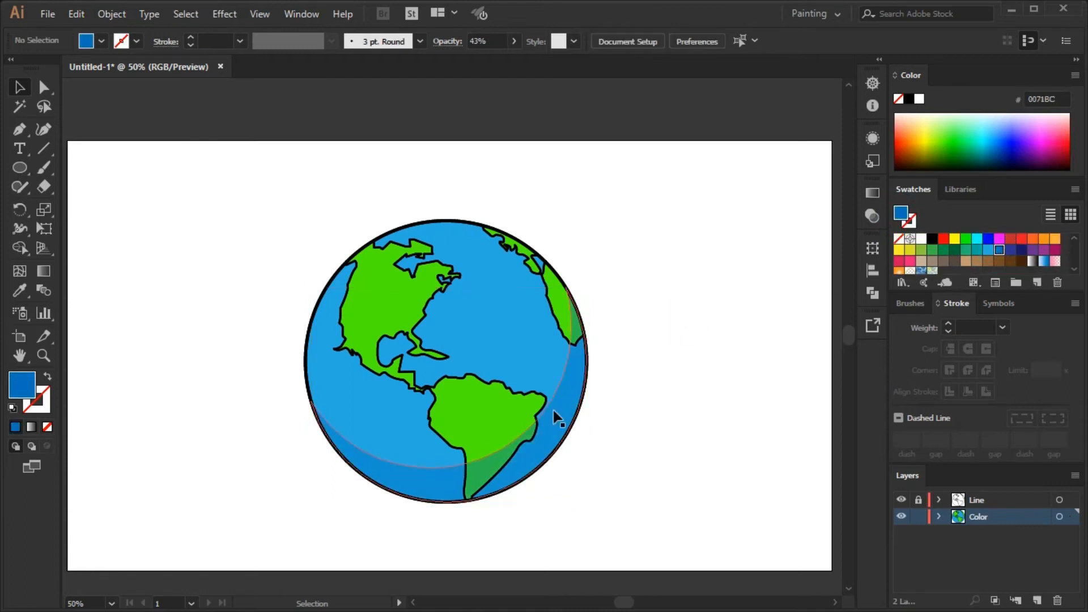
left_click_drag(548, 410, 754, 456)
key("ctrl+z")
left_click(710, 424)
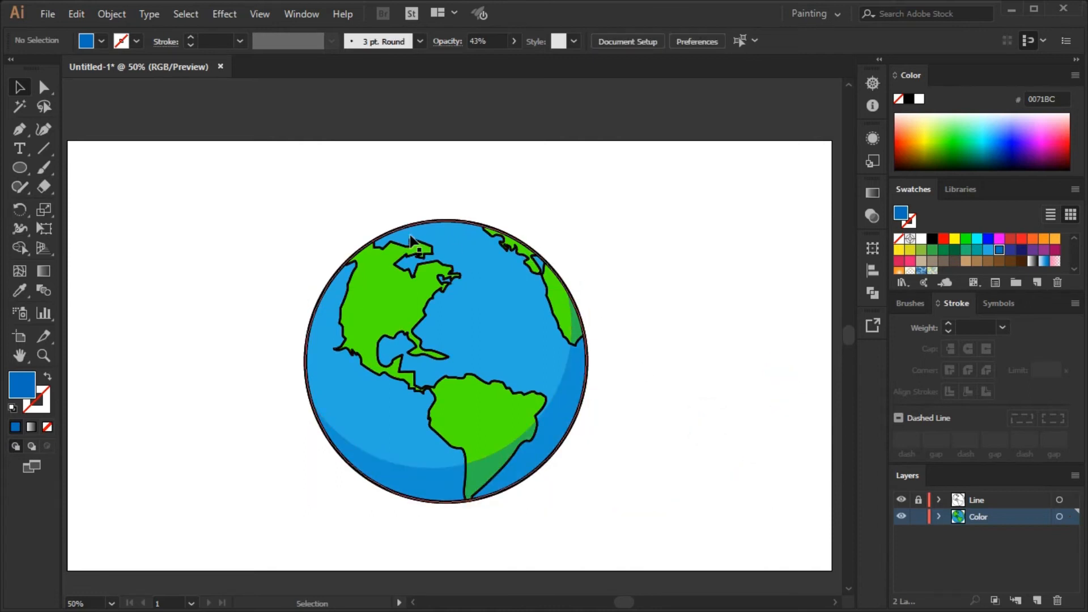
Place two slightly offset, unfilled copies of the globe's circle beside the globe and select both.
left_click_drag(430, 227, 680, 256)
left_click(900, 239)
left_click_drag(760, 267, 764, 268)
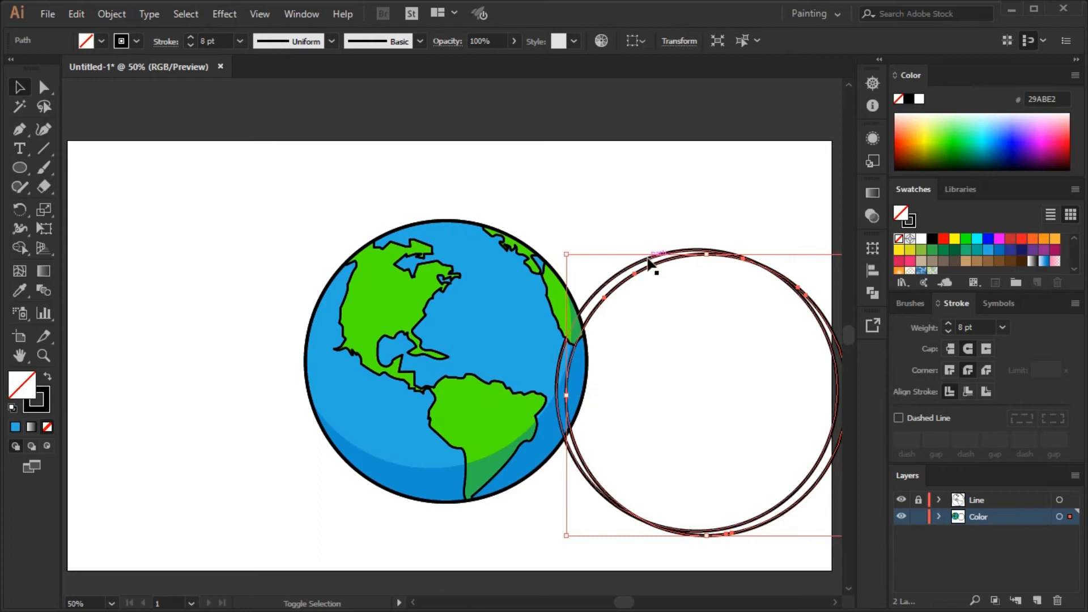
left_click(648, 259, "shift")
Divide the two offset circles with Pathfinder and ungroup the resulting pieces.
left_click(873, 293)
left_click(690, 316)
left_click(826, 244)
right_click(707, 250)
left_click(749, 383)
Delete the unneeded circle pieces and fit the thin crescent onto the globe's upper-left edge.
left_click(741, 160)
left_click(780, 276)
key("Delete")
left_click_drag(622, 249, 441, 222)
Remove the thin highlight crescent's stroke and fill it with cyan 00FFFF.
left_click(909, 220)
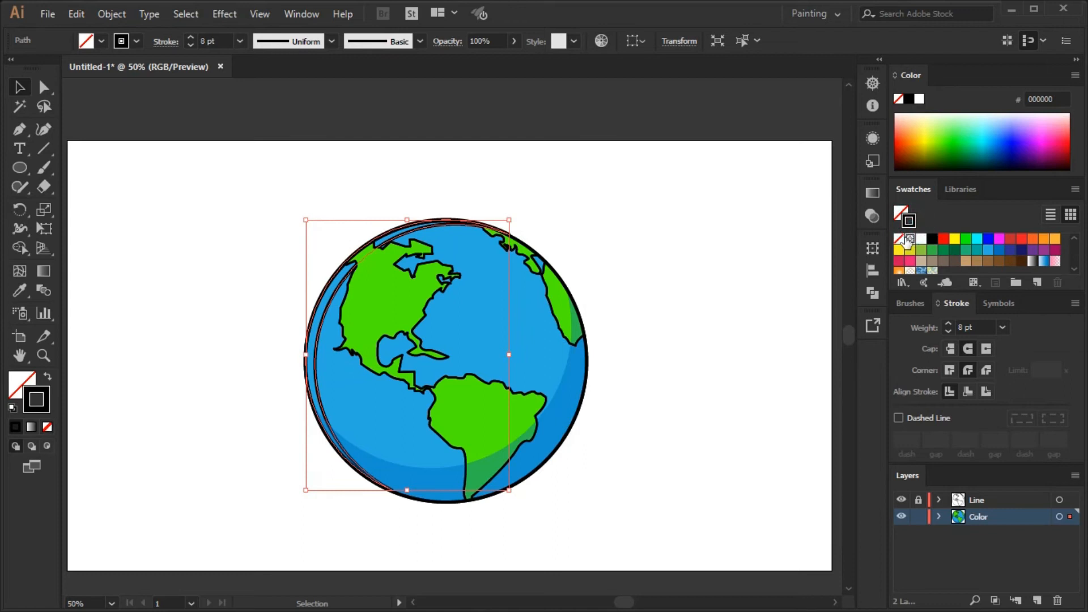
left_click(900, 238)
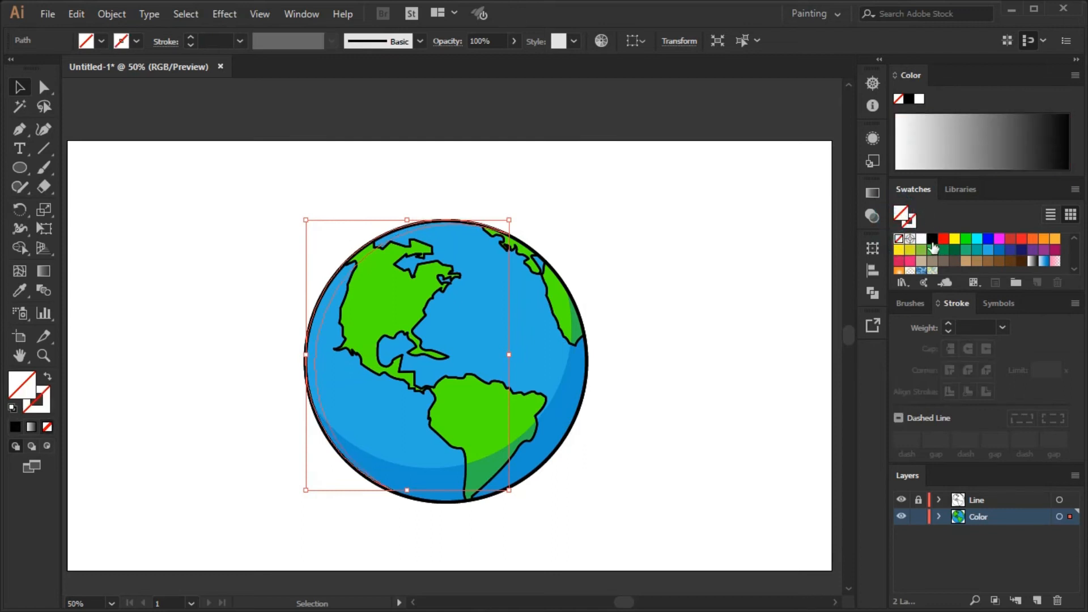
left_click(980, 242)
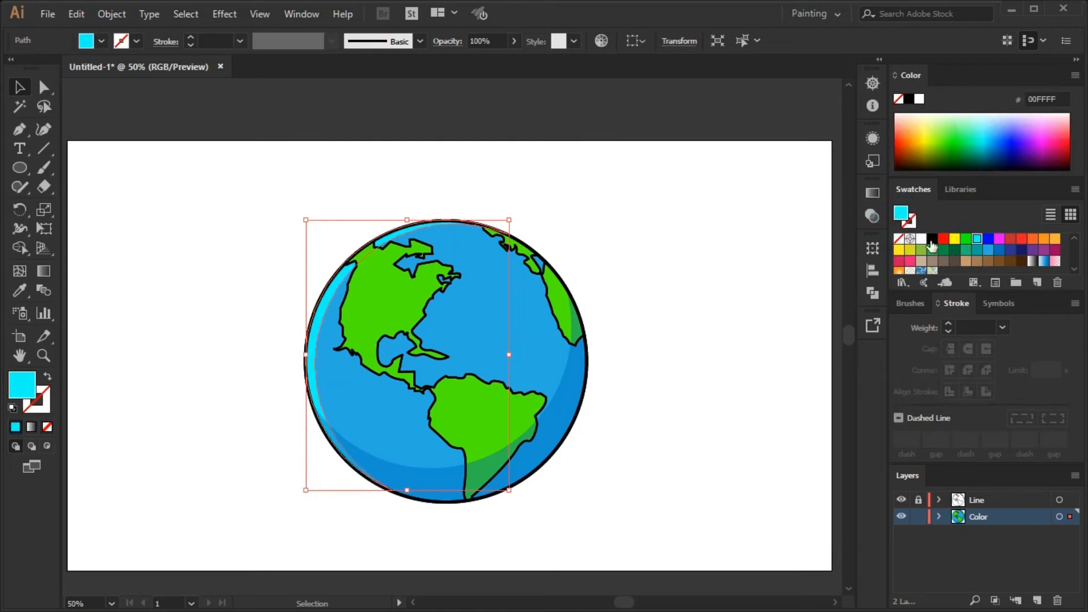
Set the thin highlight crescent's opacity to 42% and change its fill to white FFFFFF.
left_click(873, 193)
left_click(751, 186)
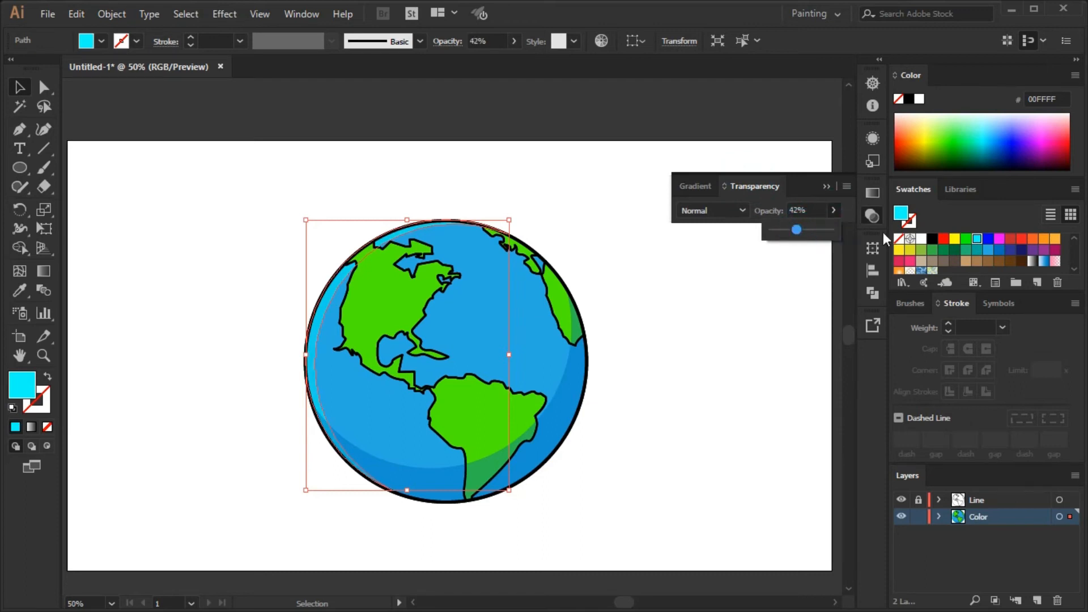
left_click(922, 240)
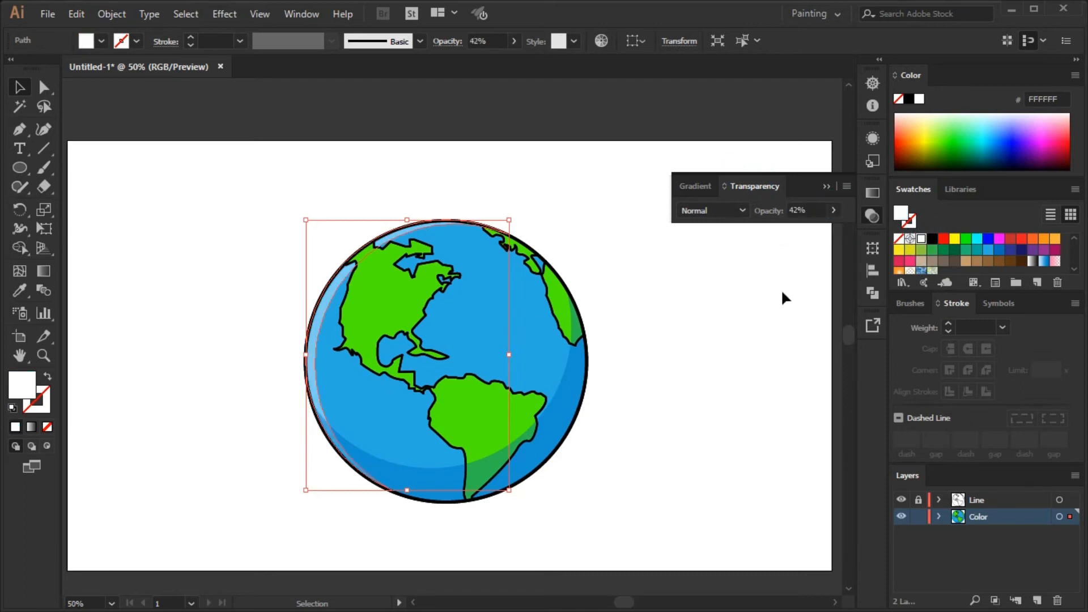
left_click(791, 299)
left_click(825, 187)
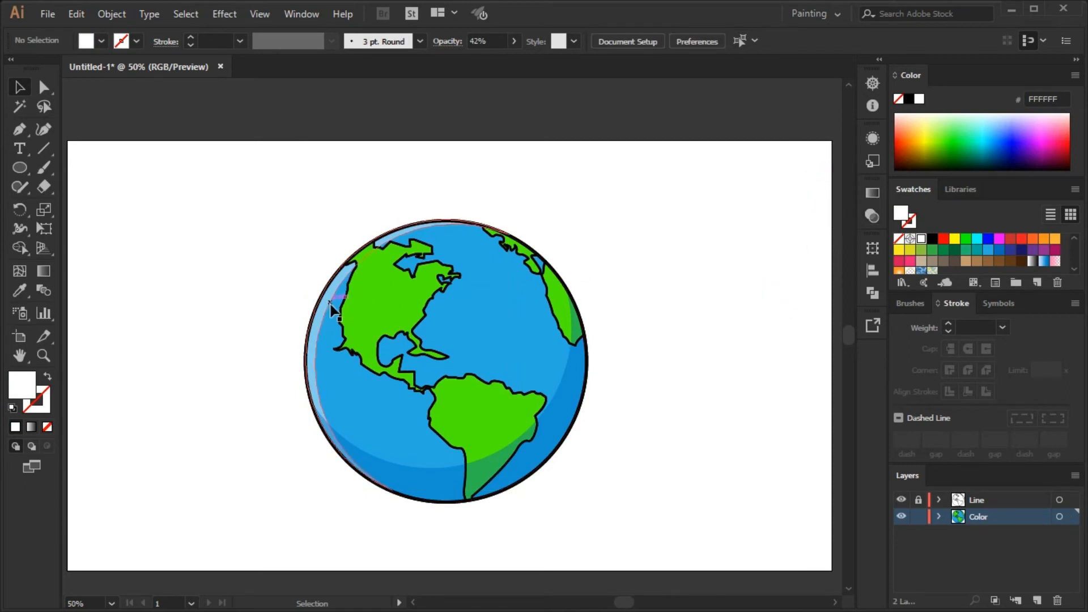
Bring the white highlight crescent in front of the land shapes.
right_click(331, 252)
mouse_move(392, 504)
left_click(549, 499)
left_click(665, 430)
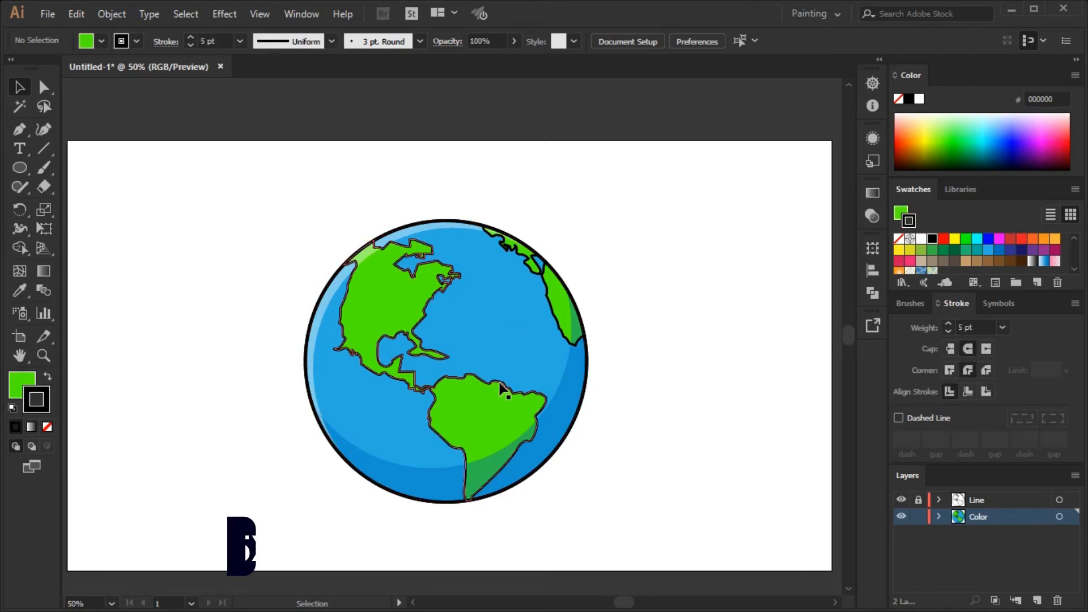
Create an inset copy of the Americas land shape using Offset Path with an offset of -25.
left_click(503, 390)
left_click(111, 20)
mouse_move(230, 356)
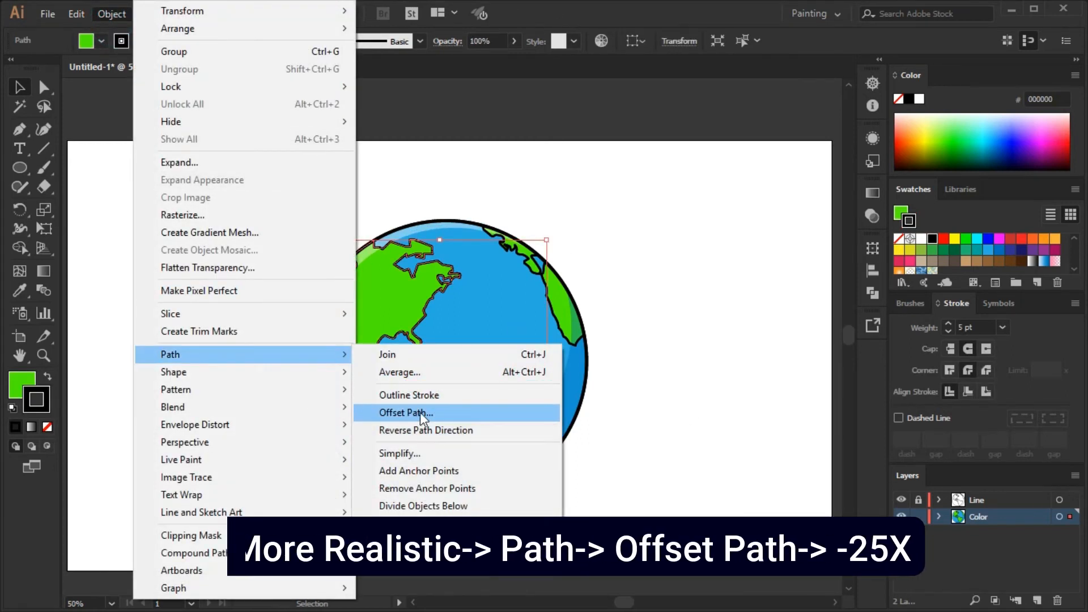
left_click(421, 414)
type("-25")
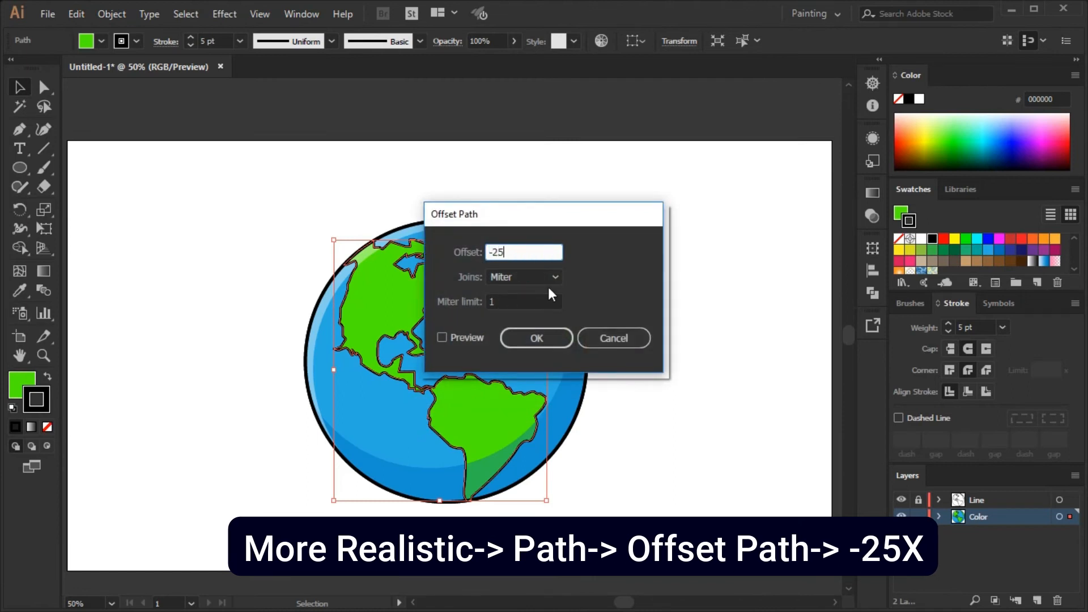
left_click(450, 338)
left_click(538, 339)
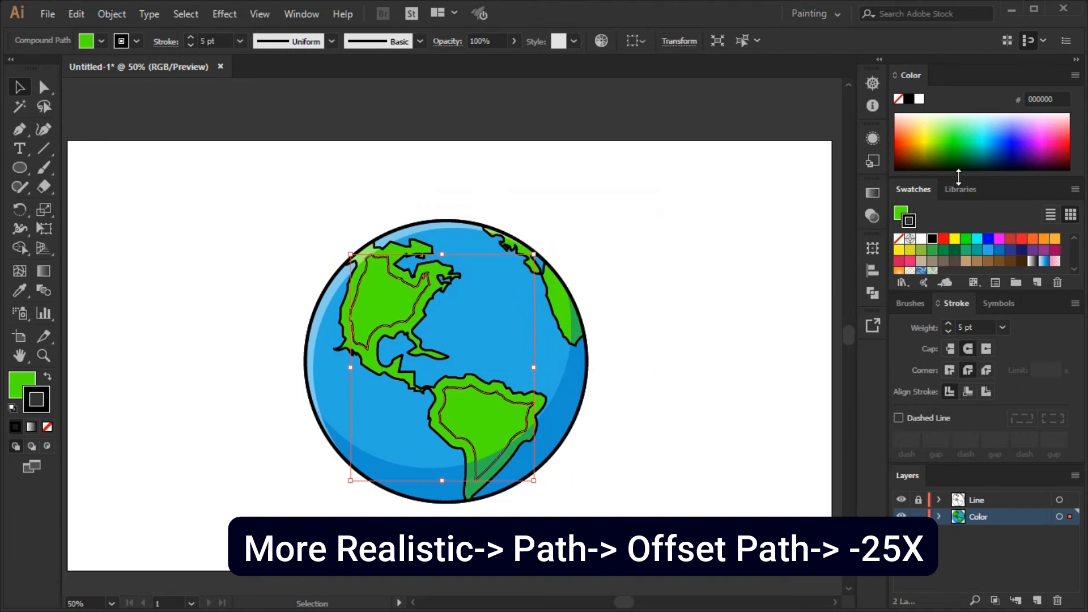
Remove the inset land shape's stroke and fill it with darker green 1DC700.
left_click(946, 145)
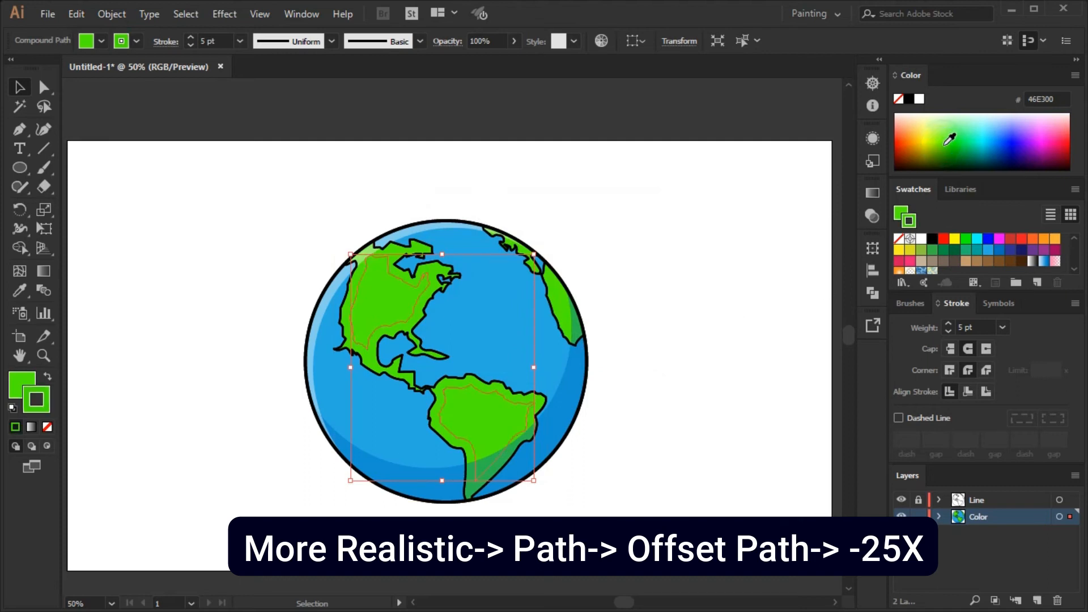
left_click(900, 240)
left_click(901, 213)
left_click(954, 141)
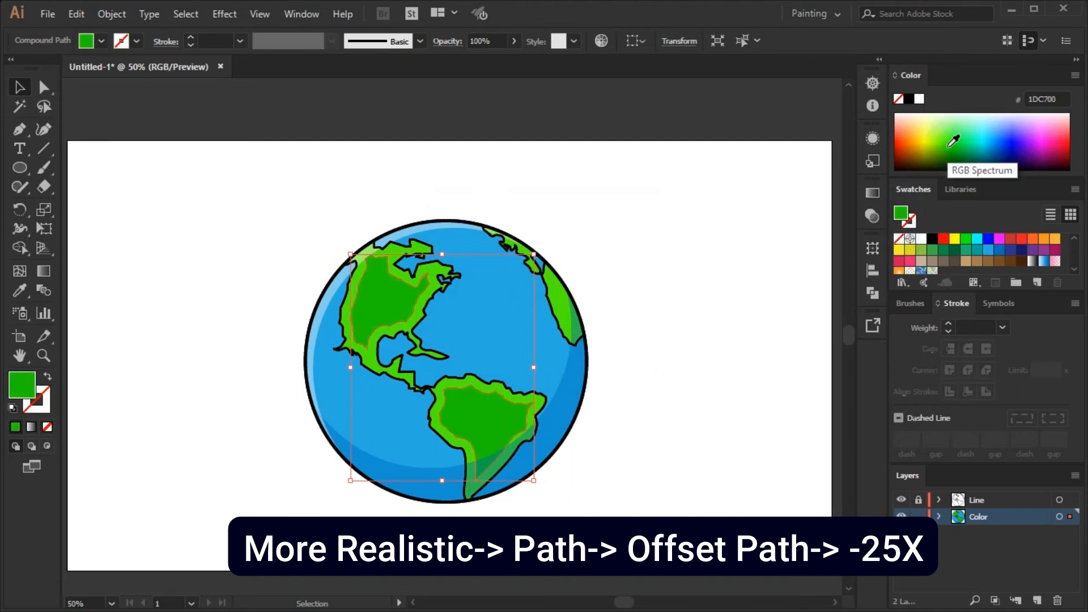
left_click(689, 199)
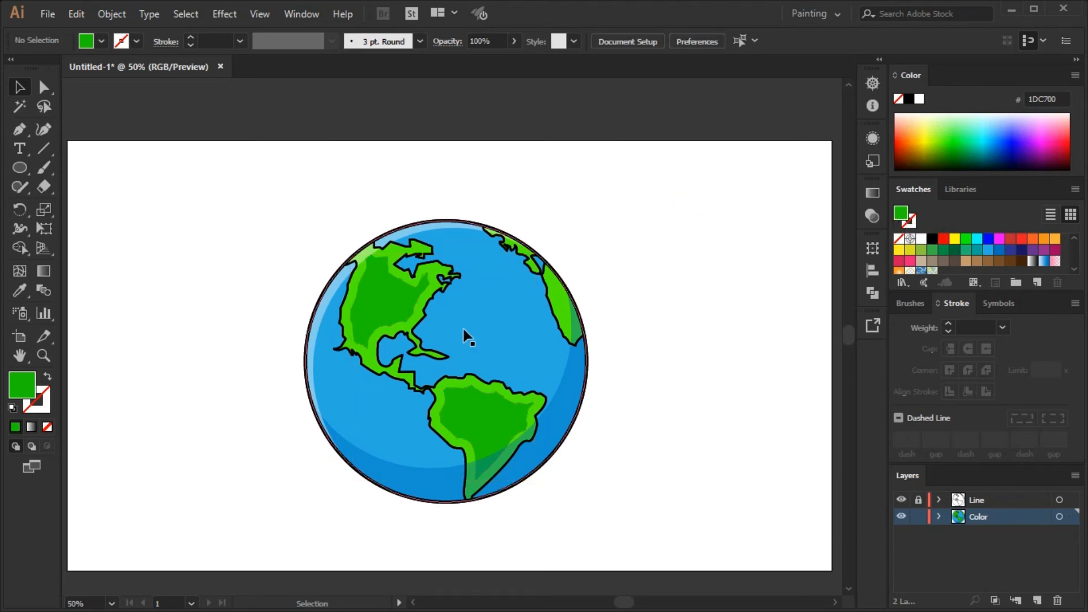
Lower the dark green inset land shape's opacity to 68%.
left_click(396, 316)
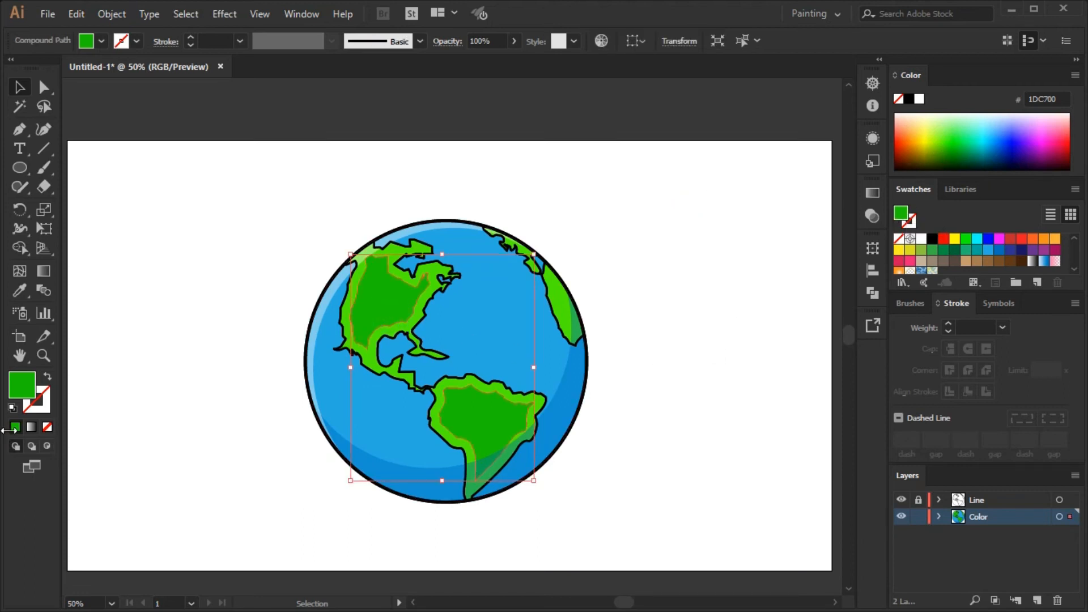
left_click(873, 193)
left_click(760, 186)
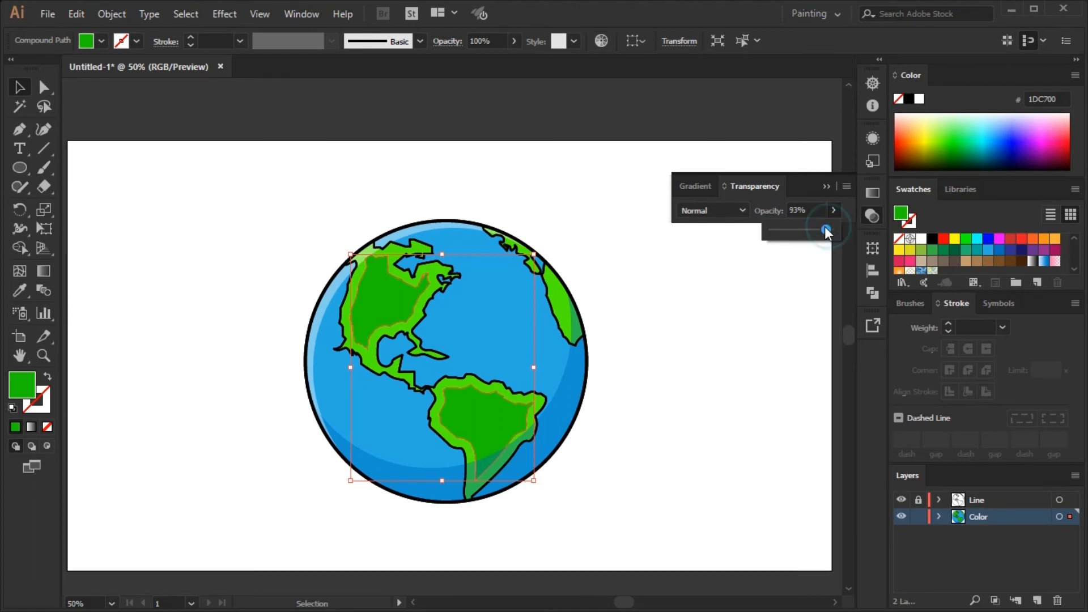
left_click(825, 186)
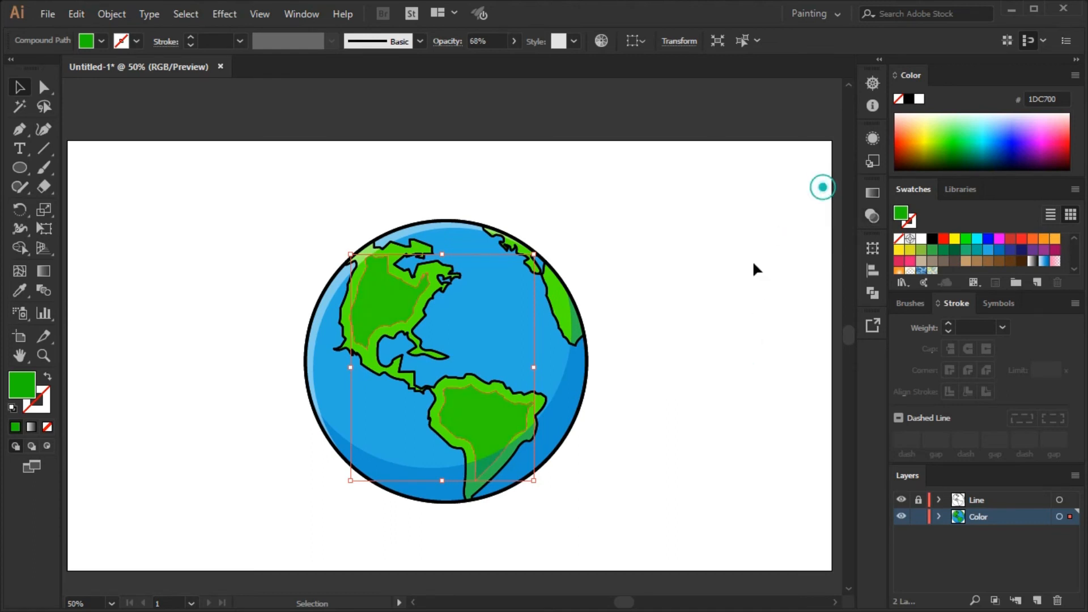
left_click(673, 346)
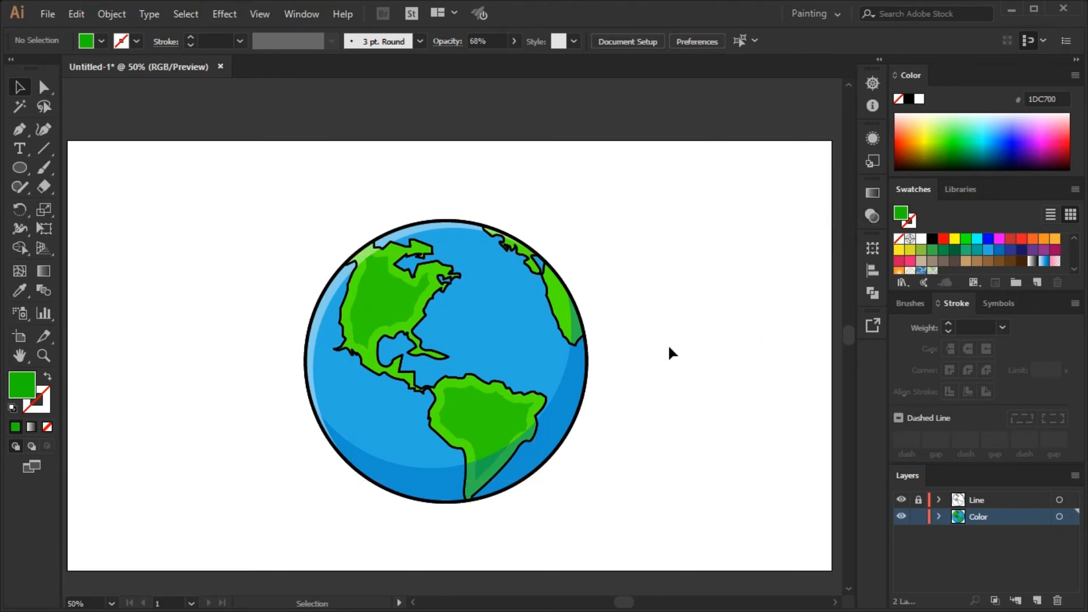
left_click(554, 326)
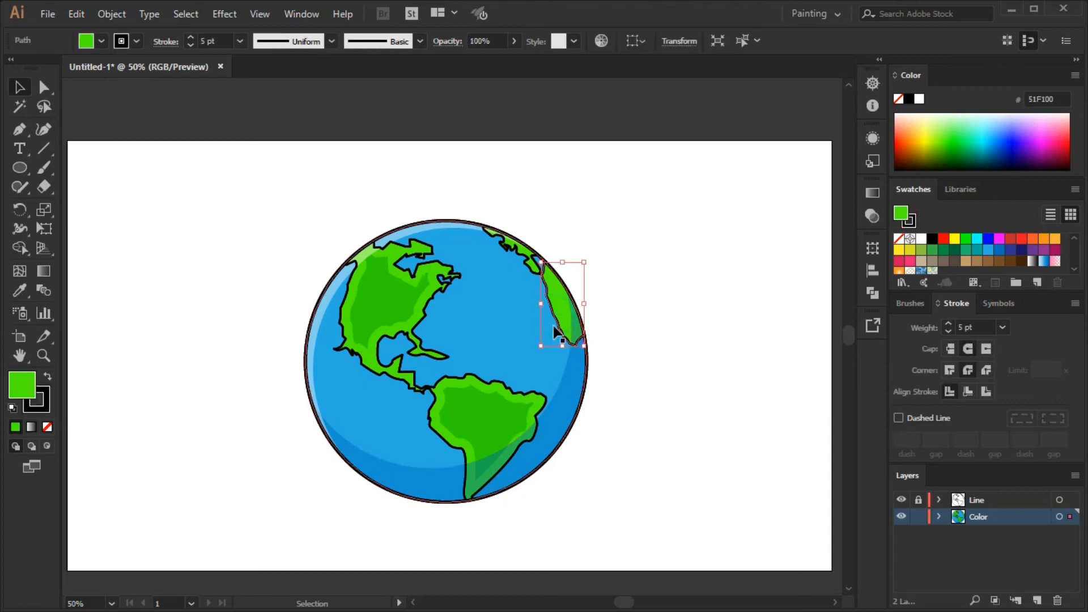
left_click(645, 291)
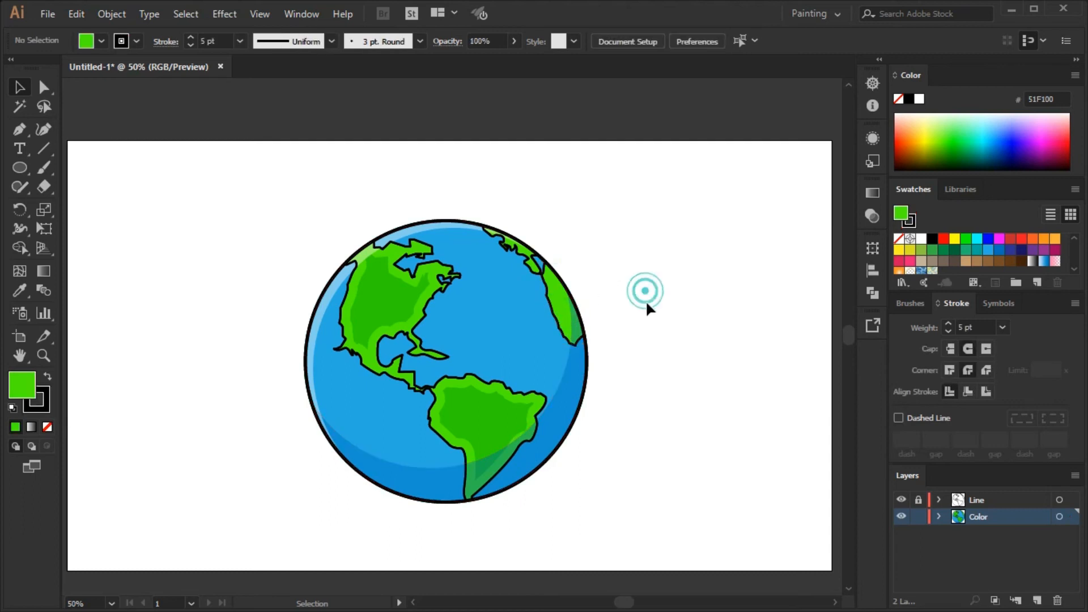
Reduce the dark green inset land shape's opacity to 37%.
left_click(515, 428)
left_click(873, 192)
left_click(745, 186)
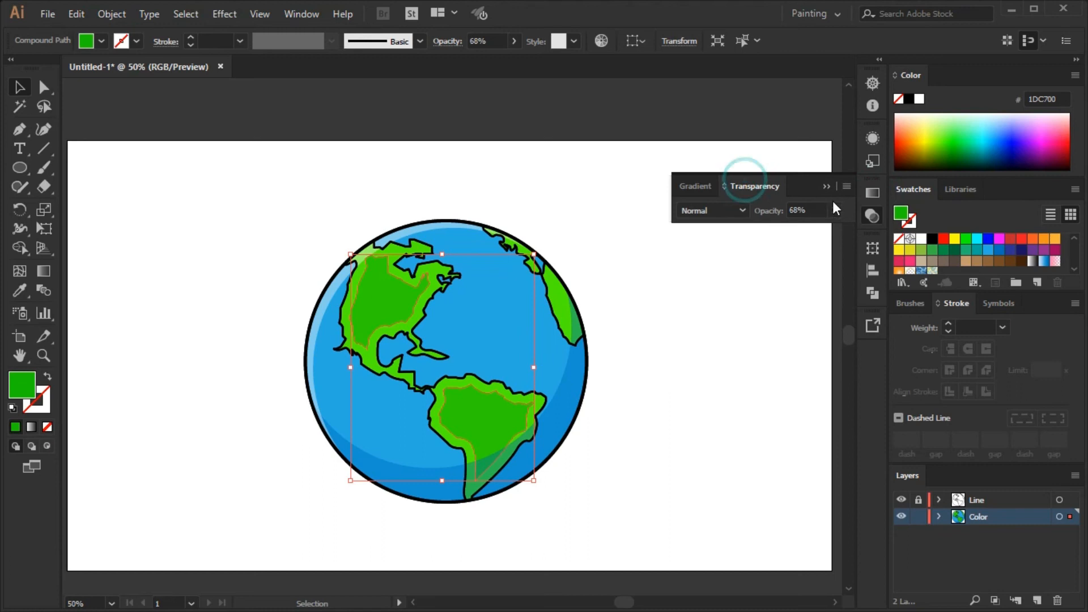
left_click_drag(806, 230, 787, 233)
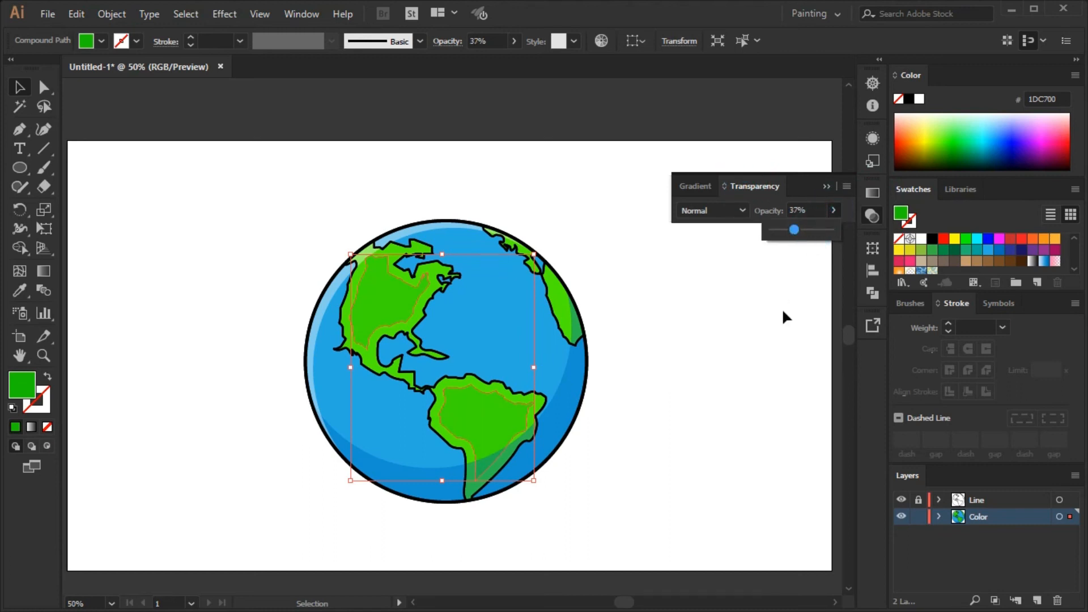
left_click(819, 210)
left_click(791, 284)
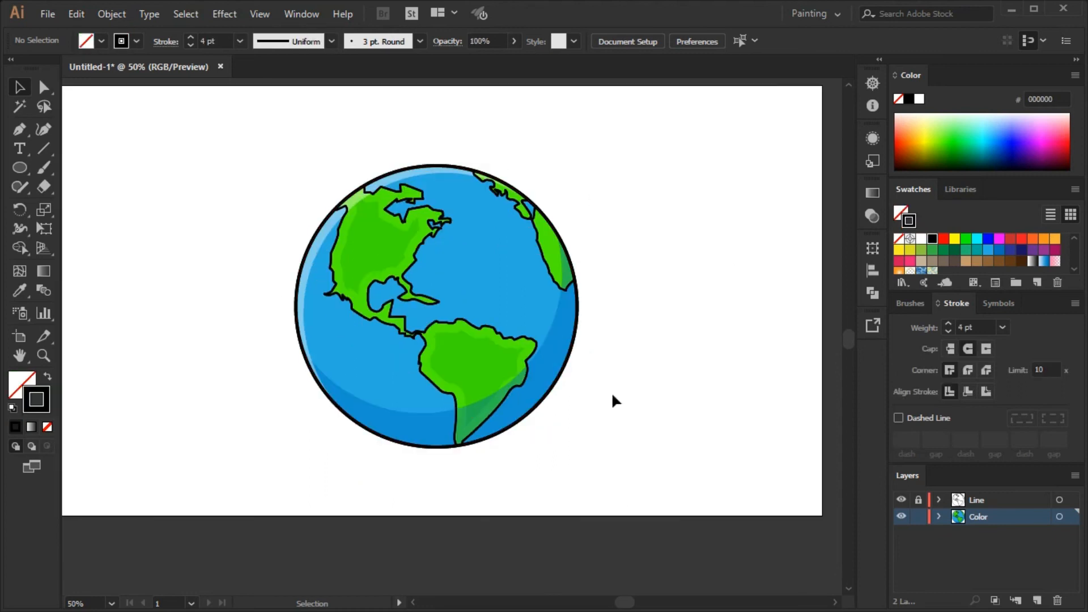
Draw a short curved motion line beside the globe's upper-right edge with the Pen tool.
left_click(19, 130)
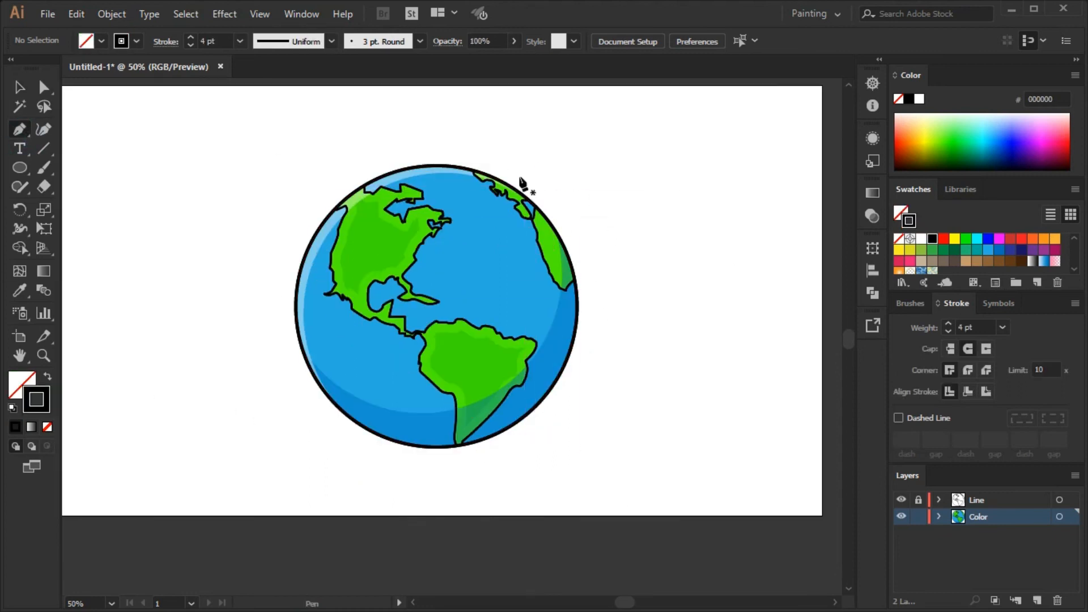
left_click(518, 176)
left_click_drag(575, 238, 595, 291)
left_click(19, 86)
left_click(595, 204)
Taper the ends of the upper-right motion line with the Width tool.
left_click(557, 209)
left_click(19, 229)
mouse_move(553, 205)
left_mouse_down()
mouse_move(625, 220)
mouse_move(630, 234)
mouse_move(374, 438)
left_mouse_up()
left_click(19, 87)
left_click(595, 199)
scroll(546, 199, "up", 2)
left_click(562, 214)
left_click(19, 228)
left_click(20, 88)
left_click(675, 204)
Set the upper-right motion line's stroke weight to 8 pt.
scroll(678, 202, "down", 1)
left_click(605, 216)
left_click(1003, 328)
left_click(1015, 187)
Duplicate the motion line into an offset pair and place a copy of the pair near the globe's lower-left edge.
left_click(652, 254)
left_click(669, 263)
scroll(668, 261, "down", 1)
left_click(635, 234, "shift")
left_click(626, 233, "shift")
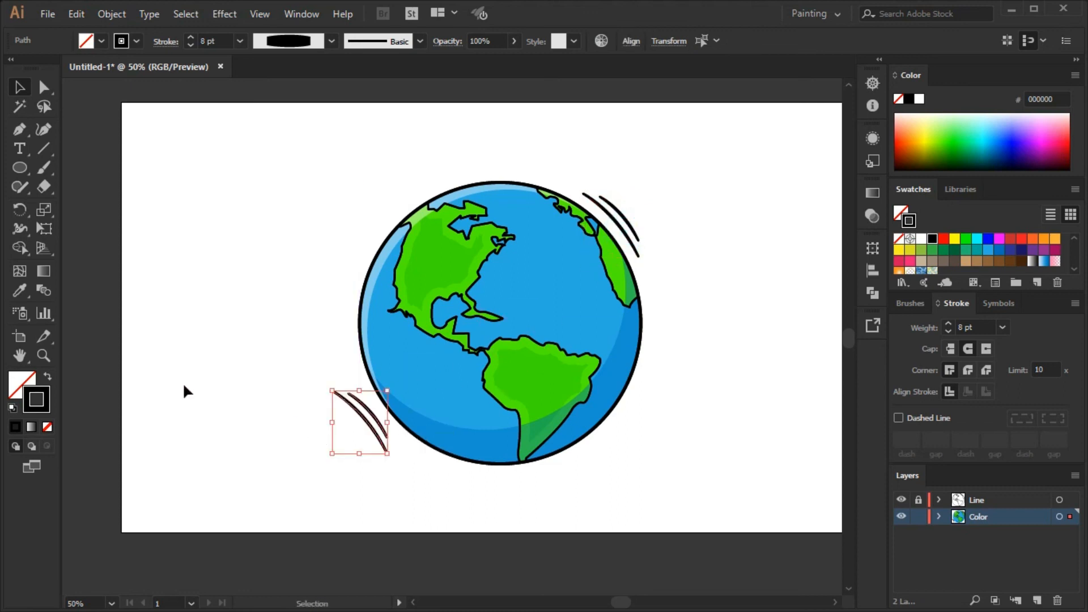
Try to create a reflected copy of the lower-left motion lines, and undo it.
left_click_drag(21, 203, 79, 226)
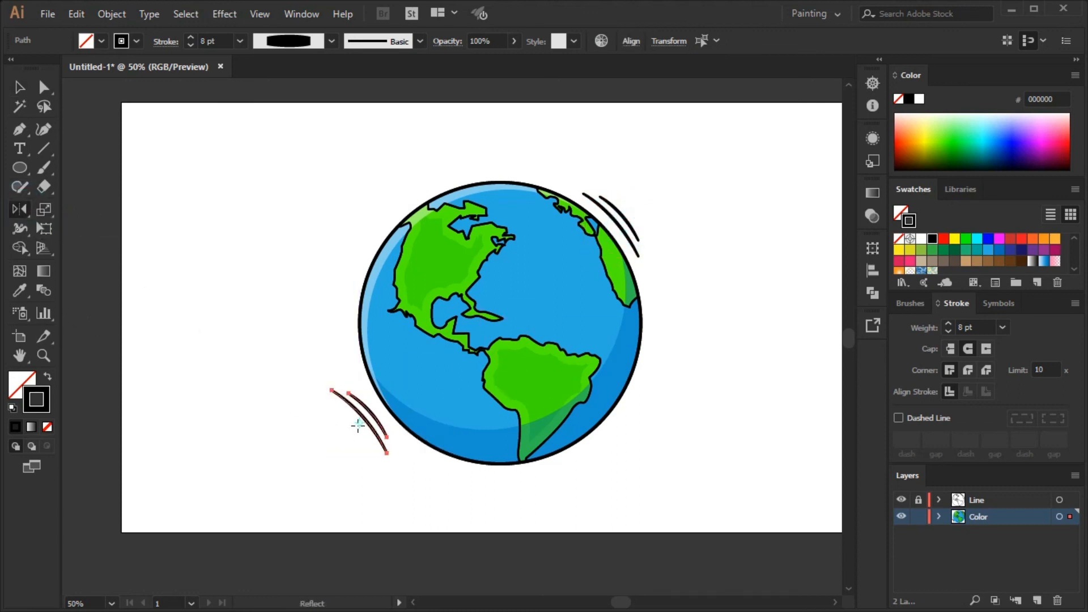
left_click(358, 426, "alt")
left_click(203, 330)
left_click(247, 368)
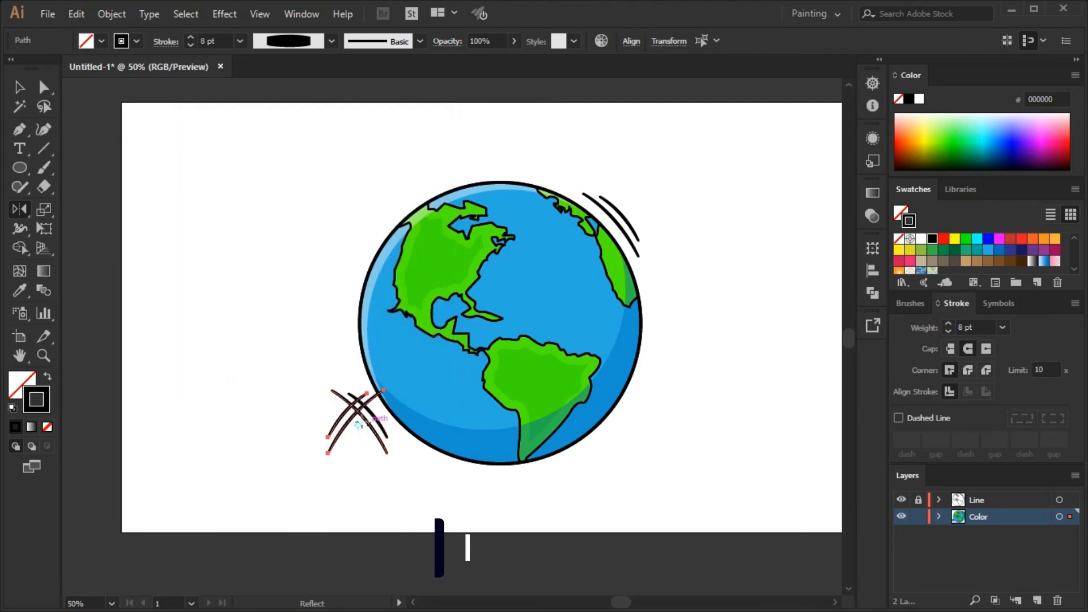
key("ctrl+z")
Reflect the lower-left motion lines across the vertical and horizontal axes so they curve with the globe's edge.
left_click(360, 427, "alt")
left_click(318, 363)
left_click(362, 430, "alt")
left_click(212, 177)
left_click(318, 363)
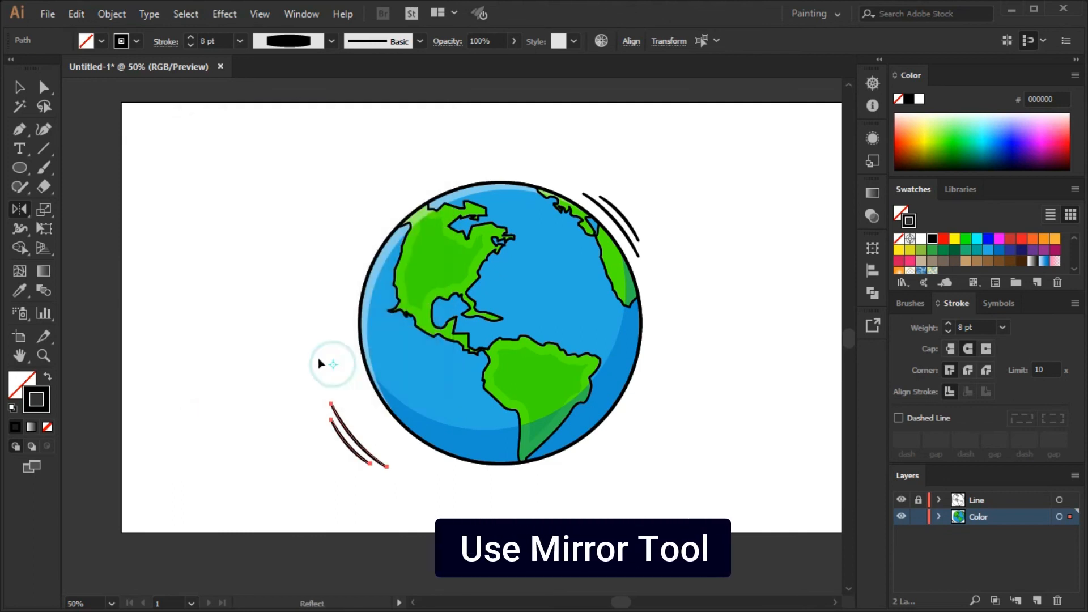
Move the reflected motion lines close to the globe's lower-left edge and fine-tune their position in small nudges.
key("v")
left_click_drag(350, 444, 379, 434)
left_click(695, 406)
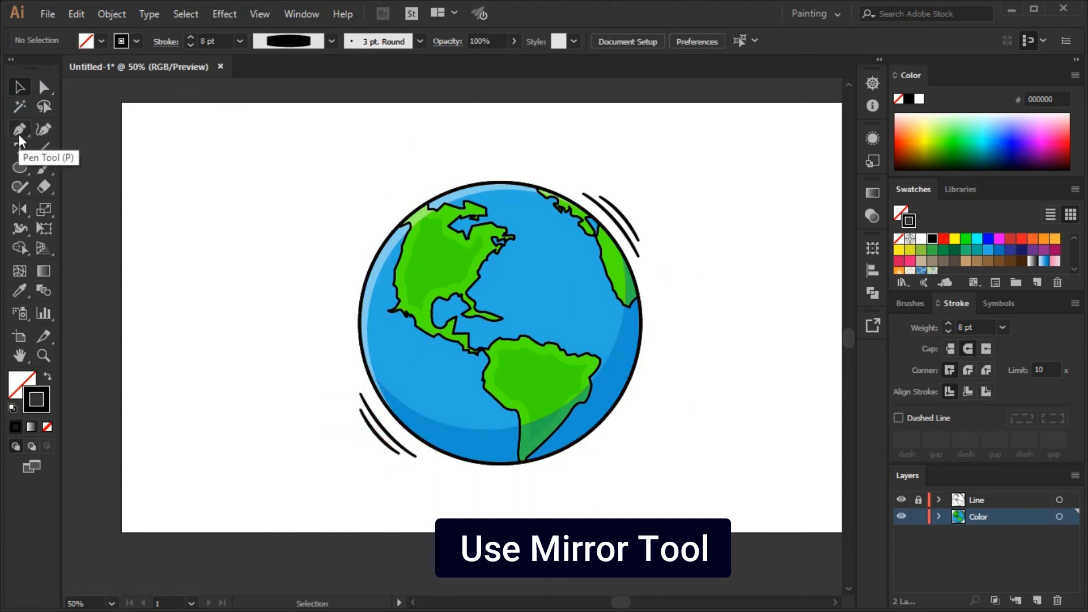
left_click_drag(391, 437, 395, 437)
key("Up")
key("Up")
key("Up")
key("Left")
key("Left")
key("Left")
key("Left")
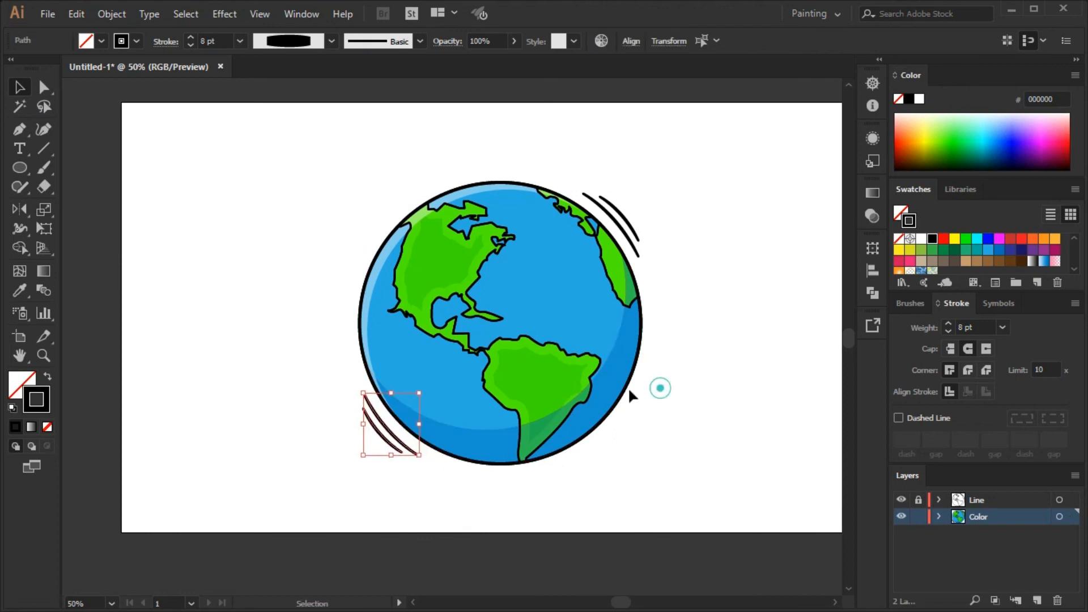
left_click(629, 388)
Draw a single curved motion line along the globe's lower-right edge with the Pen tool.
key("p")
left_click(641, 374)
left_click_drag(618, 414, 605, 430)
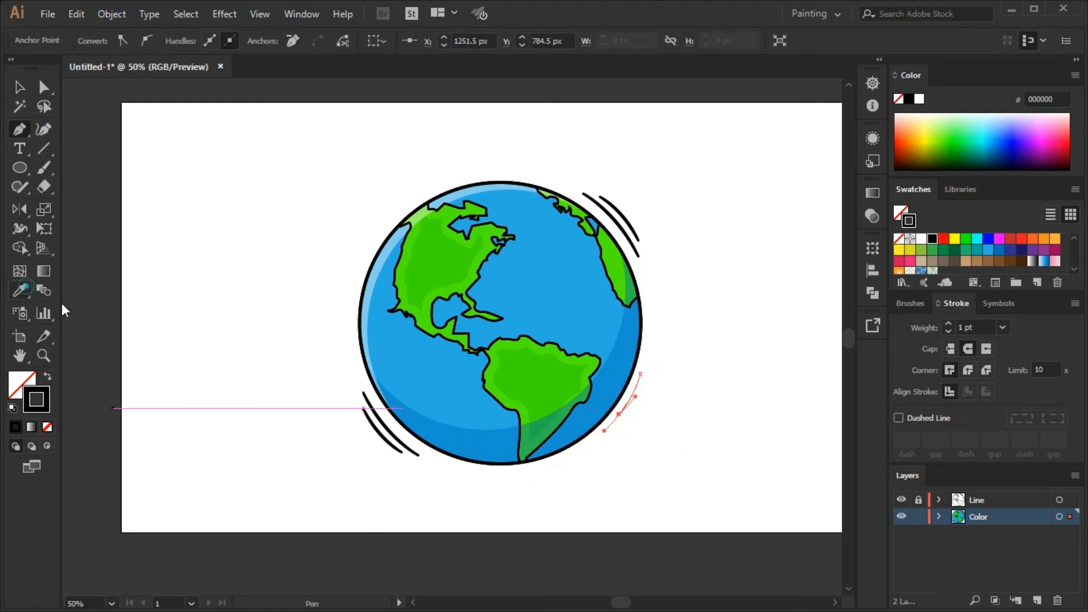
left_click(19, 86)
left_click(692, 408)
Add a short dash just below the lower-right motion line, styled like the other motion lines.
key("p")
left_click(604, 429)
left_click(19, 85)
left_click(274, 217)
left_click(400, 448)
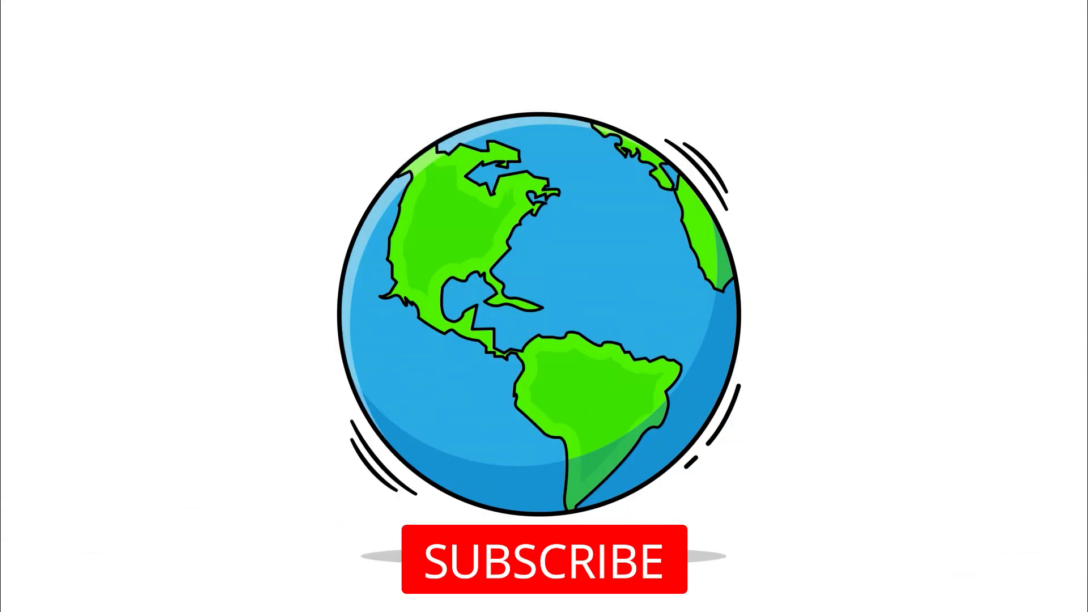